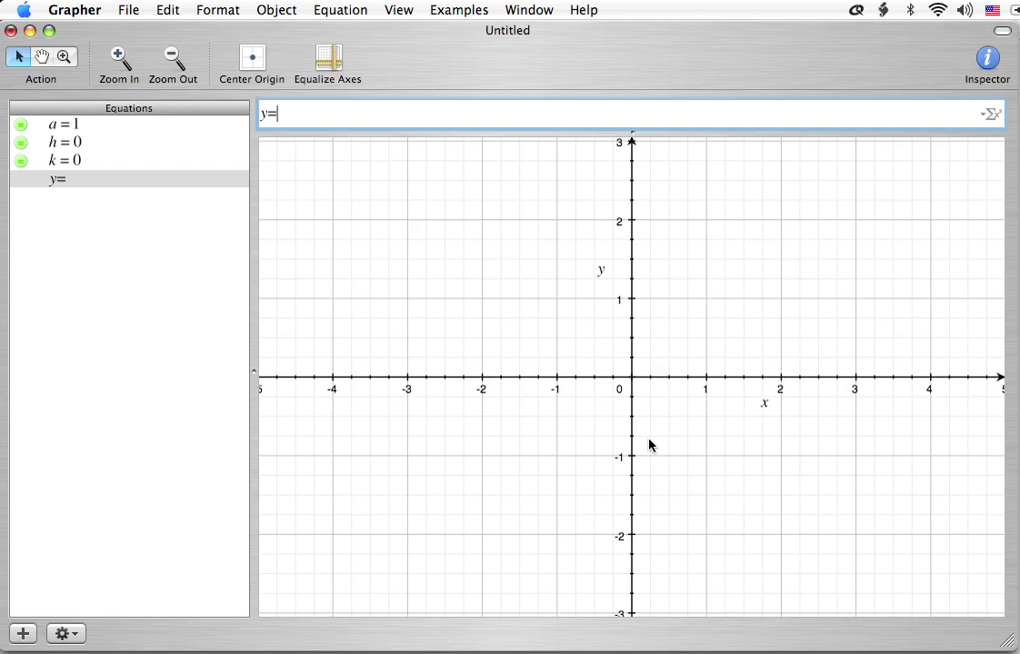
Step: Enter y = a√(x − h) + k with a square root from the Σx palette, fixing a mistyped K, and plot it
{"action": "type", "text": "= a"}
{"action": "left_click", "coordinate": [993, 113]}
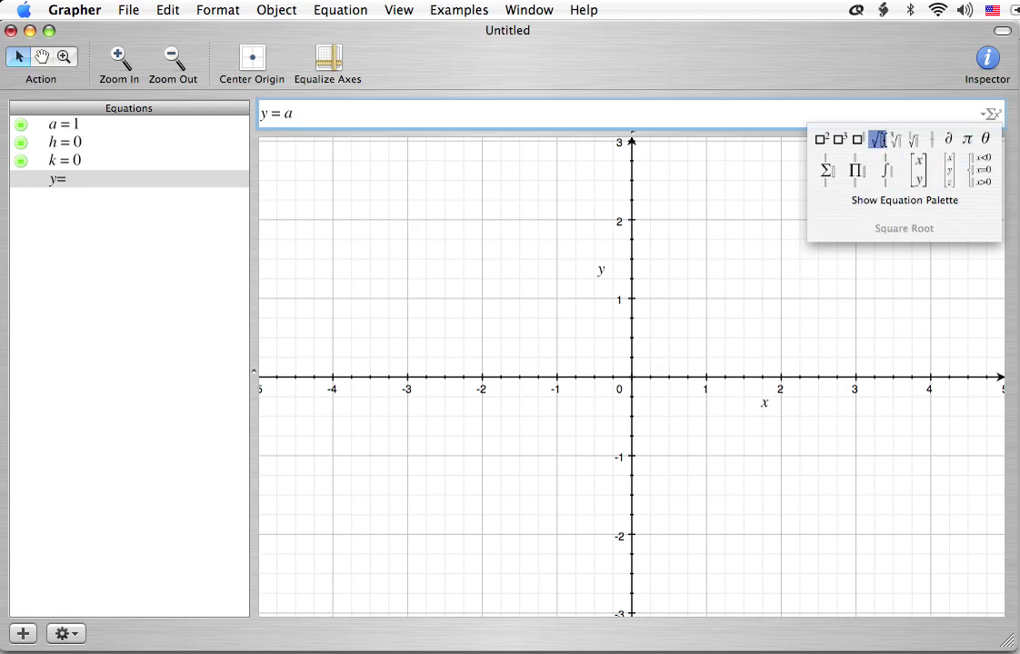
{"action": "left_click", "coordinate": [880, 138]}
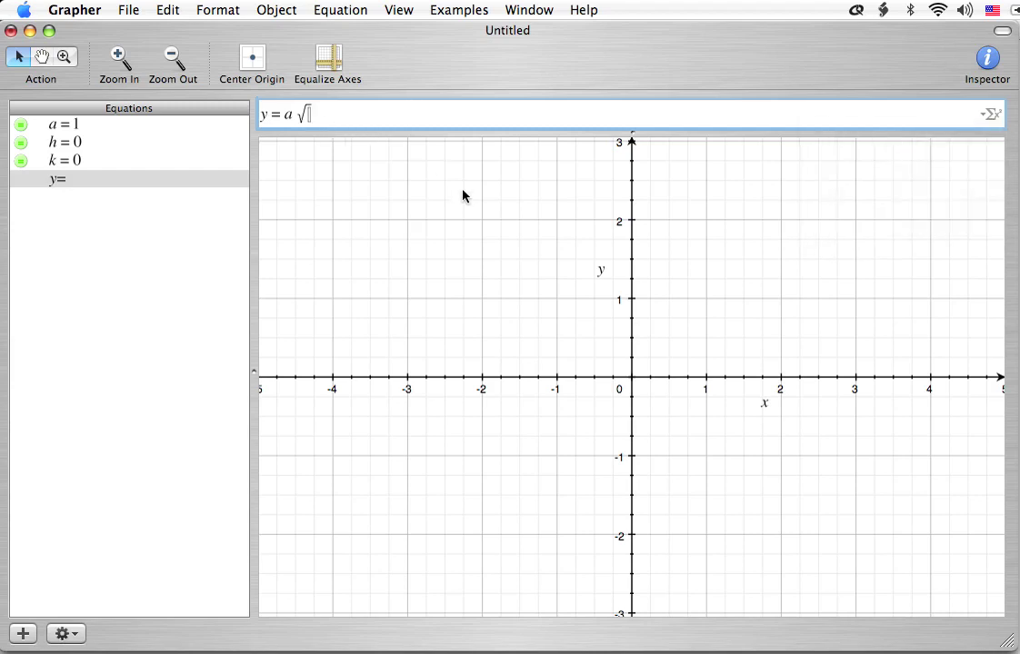
{"action": "type", "text": "x - h"}
{"action": "key", "text": "Right"}
{"action": "type", "text": "+ K"}
{"action": "key", "text": "BackSpace"}
{"action": "type", "text": "k"}
{"action": "key", "text": "Return"}
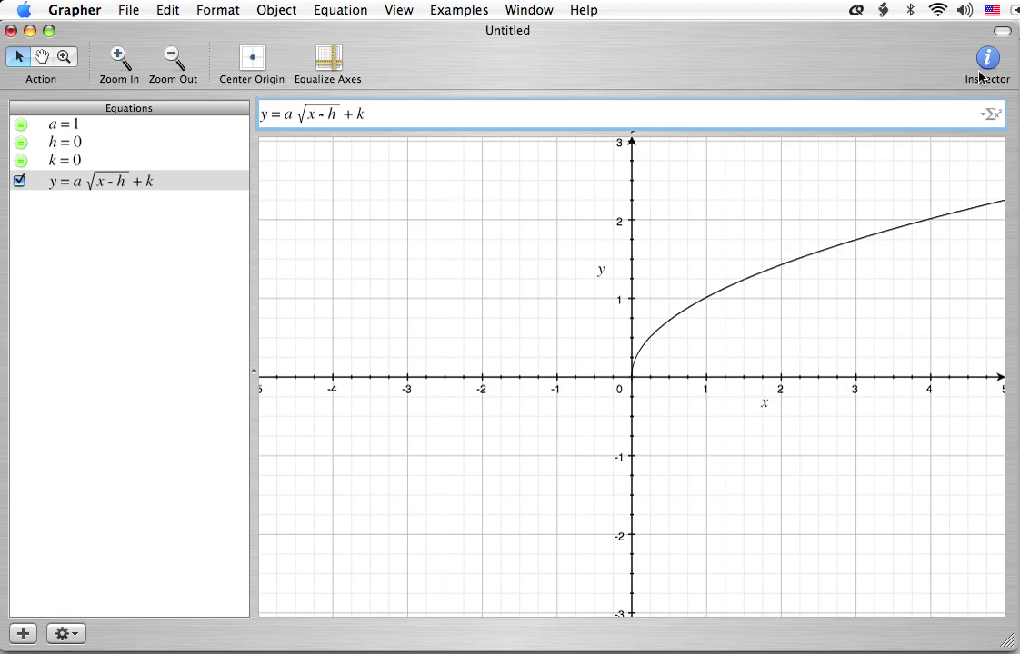
Step: Zoom out and pan the graph left so the x-axis reaches 12.5
{"action": "left_click", "coordinate": [150, 56]}
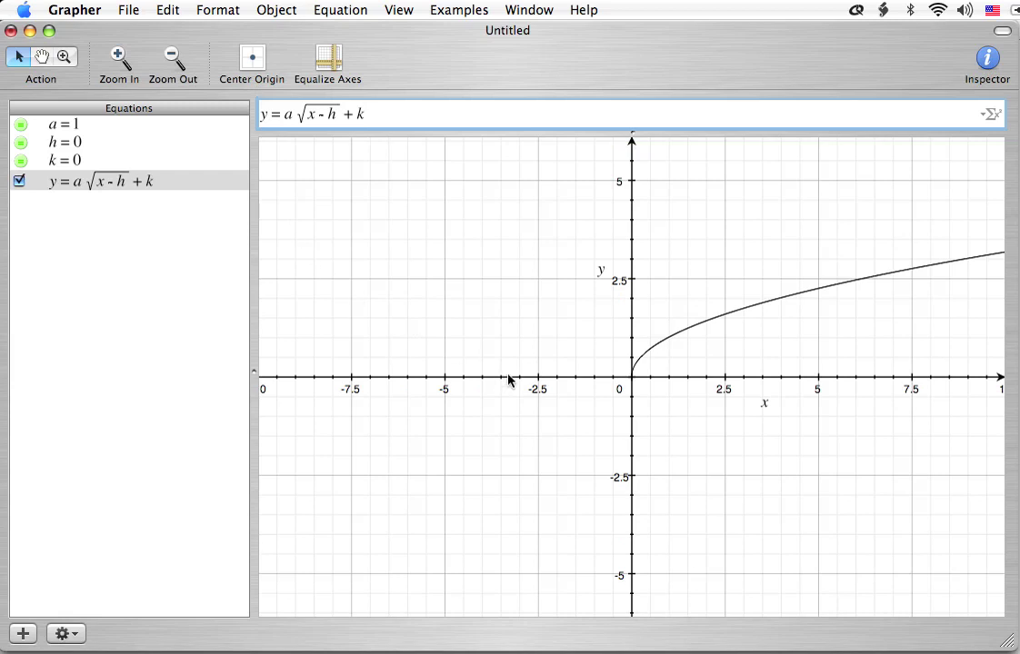
{"action": "left_click", "coordinate": [41, 56]}
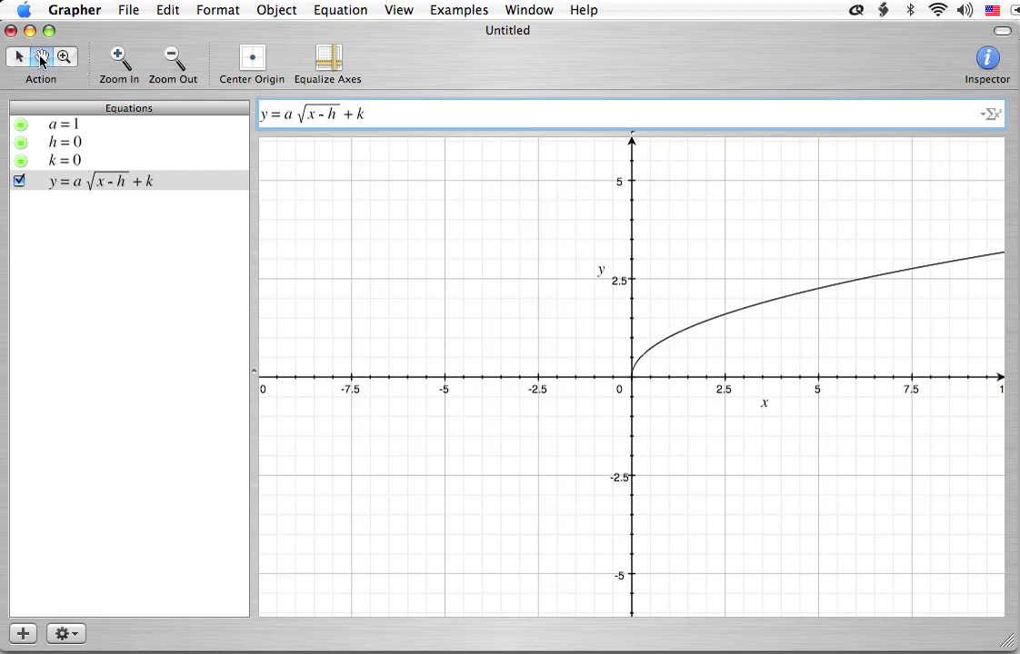
{"action": "left_click_drag", "start_coordinate": [470, 381], "coordinate": [308, 382]}
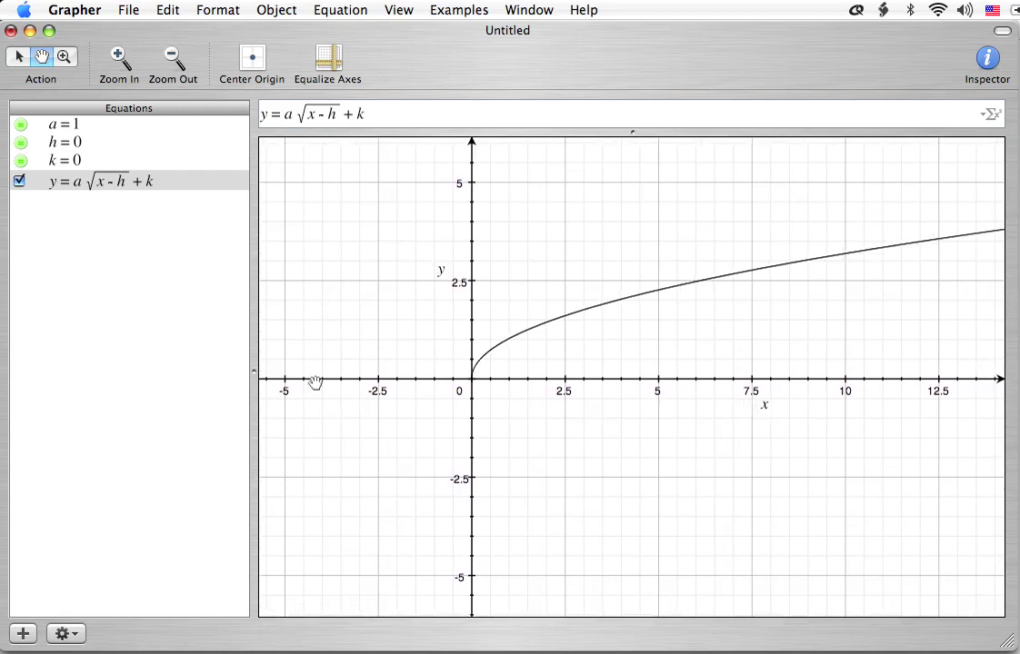
Step: Colour the square-root curve green with the Spring crayon in the Inspector
{"action": "left_click", "coordinate": [987, 62]}
{"action": "left_click", "coordinate": [607, 146]}
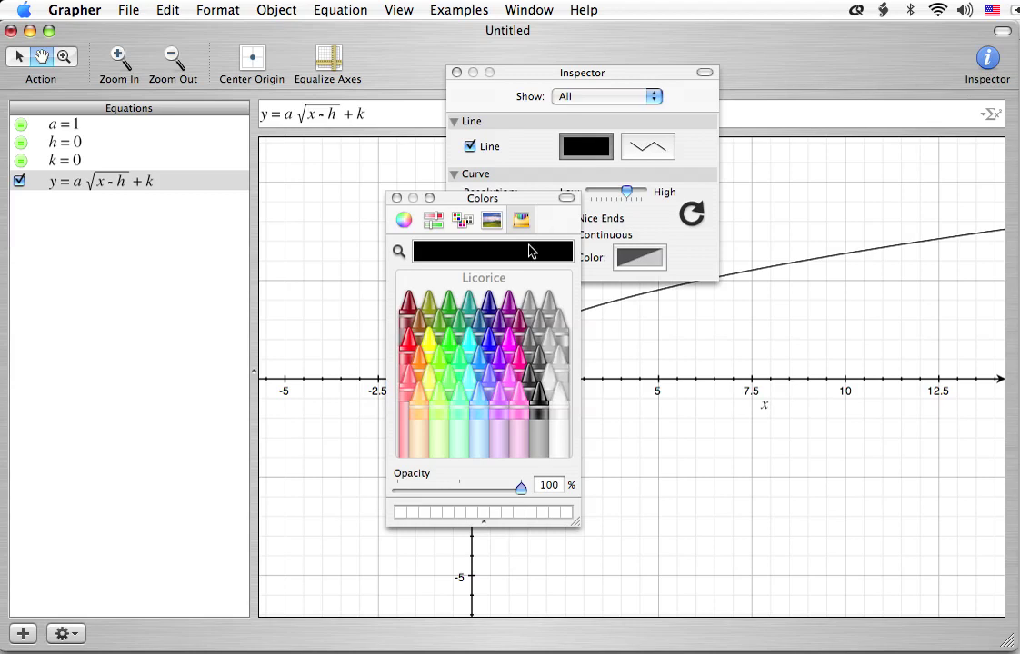
{"action": "left_click", "coordinate": [447, 333]}
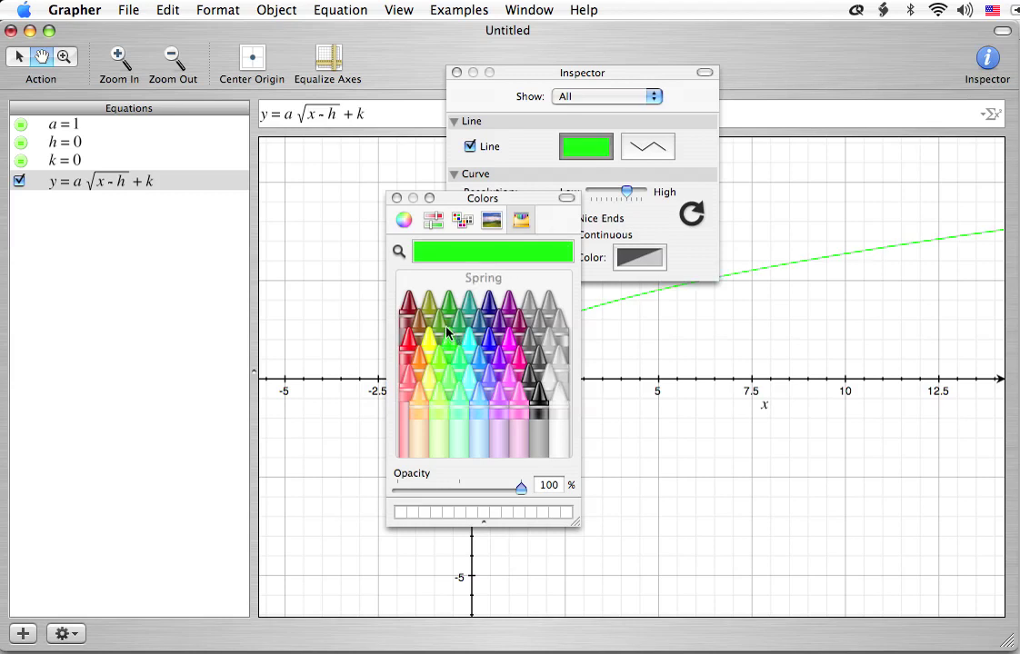
{"action": "left_click", "coordinate": [396, 198]}
{"action": "left_click", "coordinate": [456, 72]}
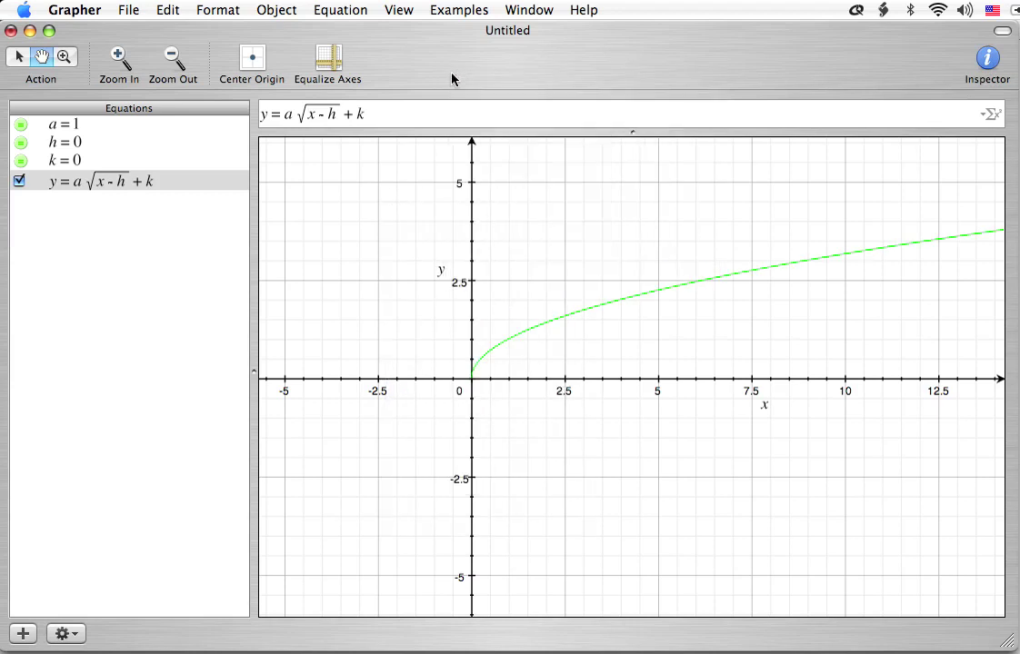
{"action": "left_click", "coordinate": [202, 245]}
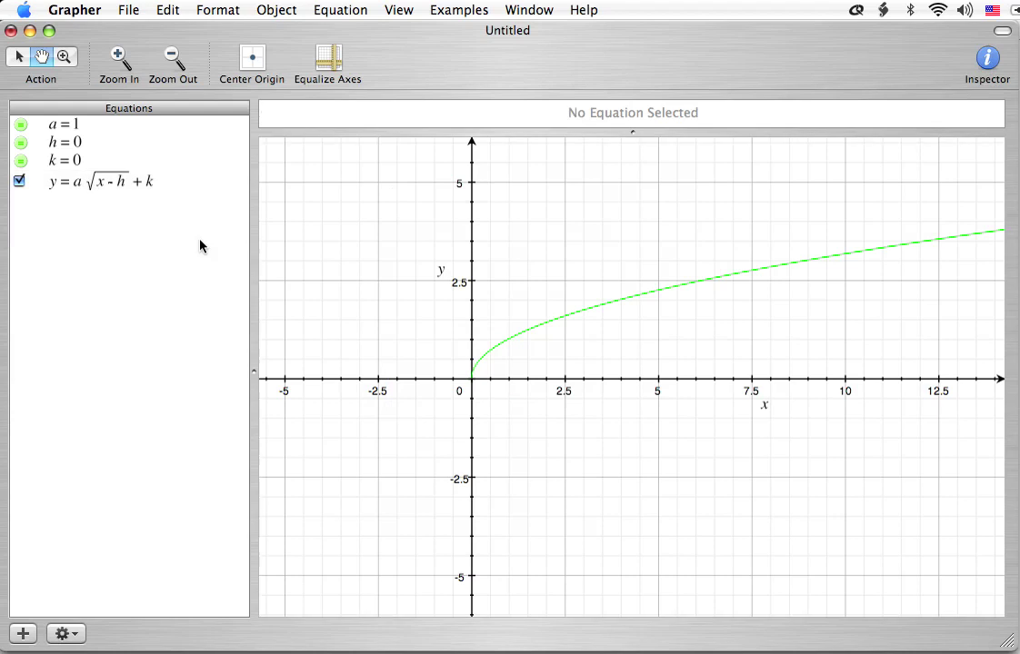
Step: Turn a into an animated parameter with Equation > Animate Parameter and enlarge the slider area
{"action": "left_click", "coordinate": [83, 124]}
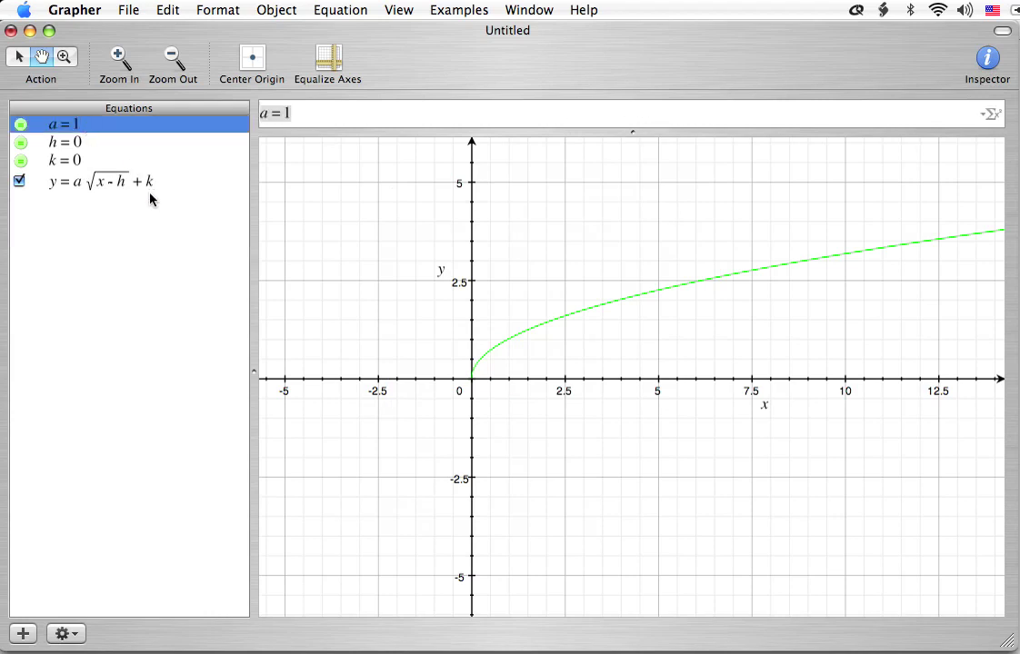
{"action": "left_click", "coordinate": [332, 12]}
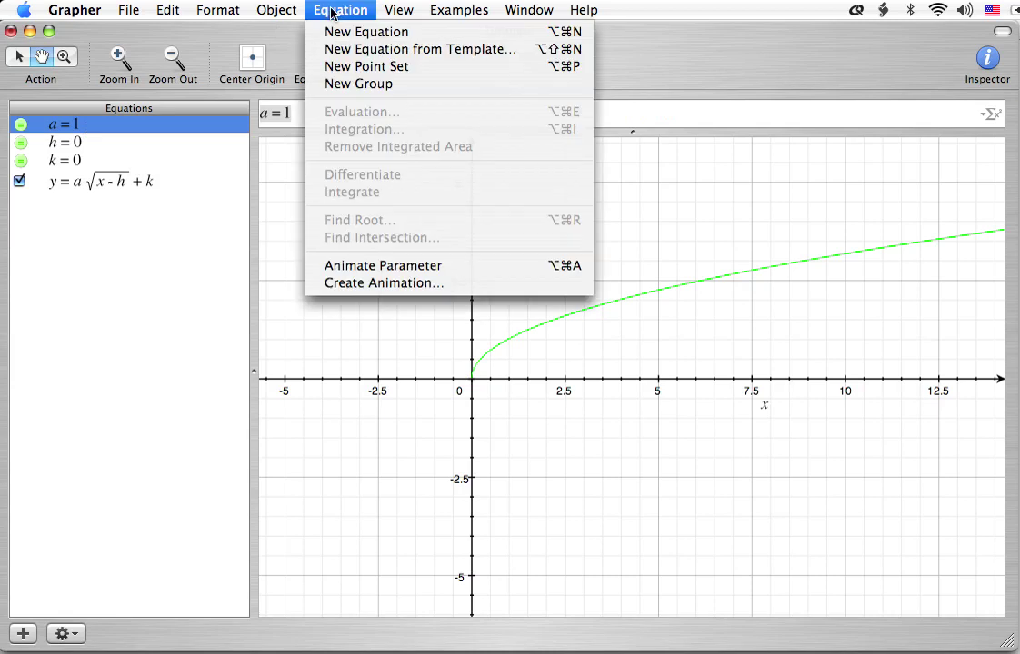
{"action": "left_click", "coordinate": [395, 264]}
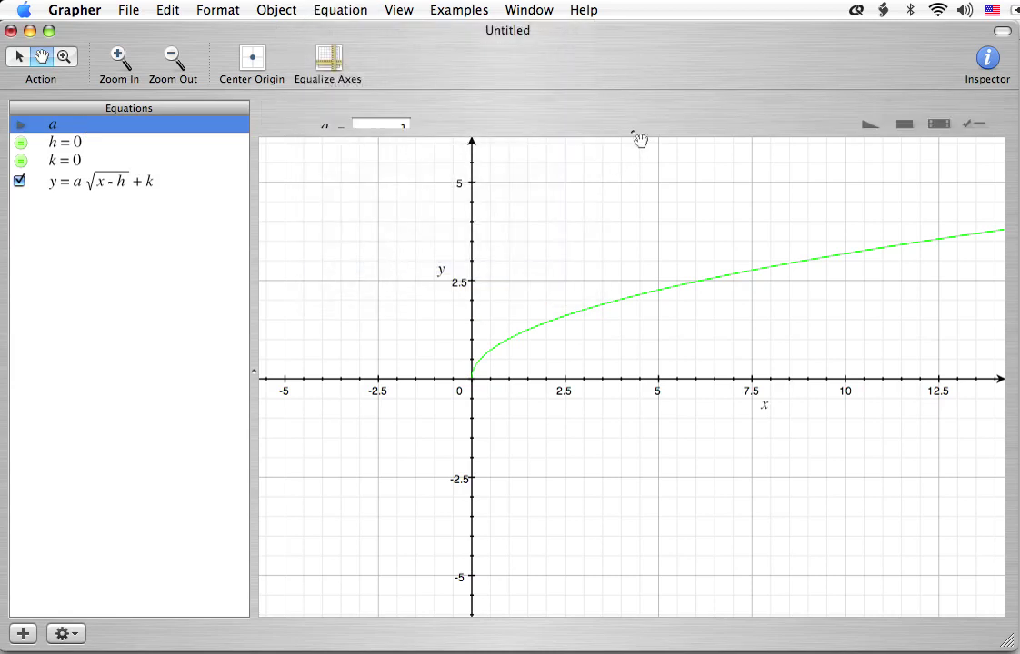
{"action": "left_click_drag", "start_coordinate": [632, 134], "coordinate": [631, 180]}
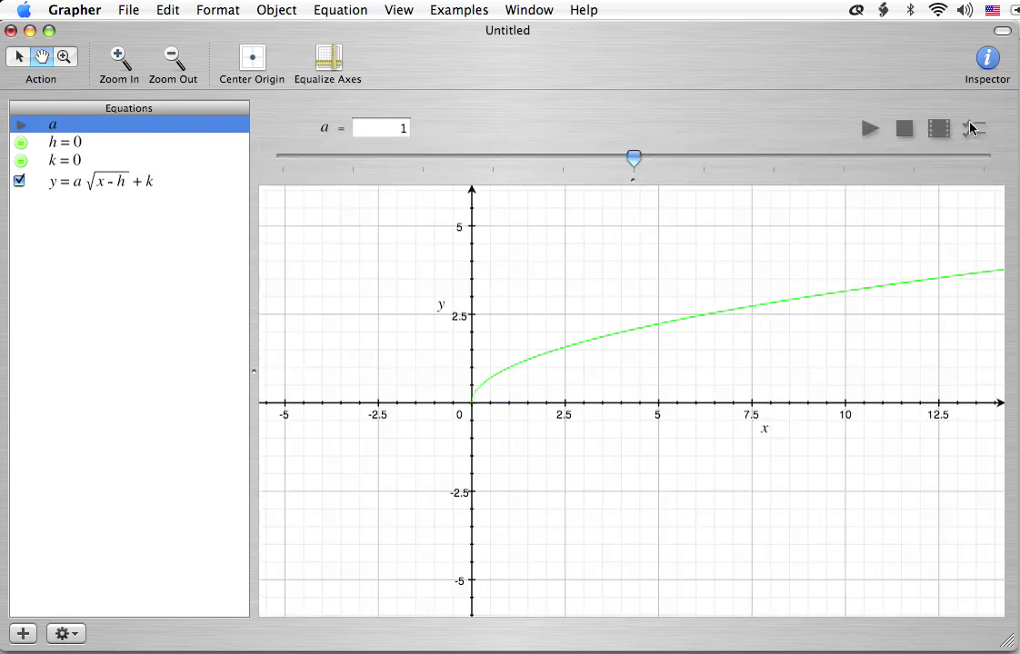
Step: In a's value range, set the maximum to 4 and the steps to 81
{"action": "left_click", "coordinate": [972, 128]}
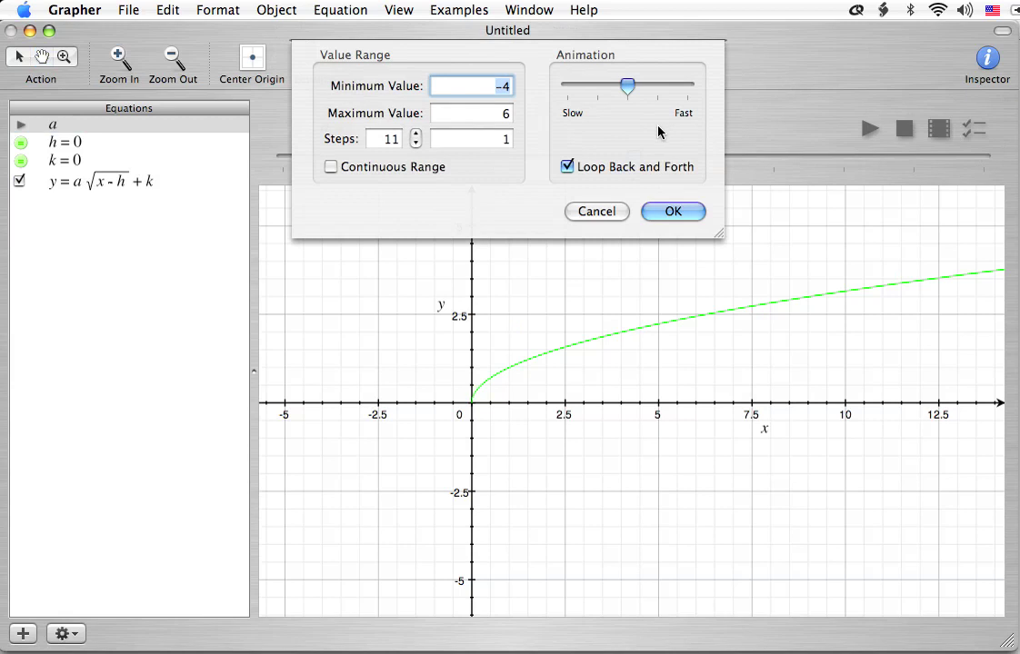
{"action": "key", "text": "Tab"}
{"action": "type", "text": "4"}
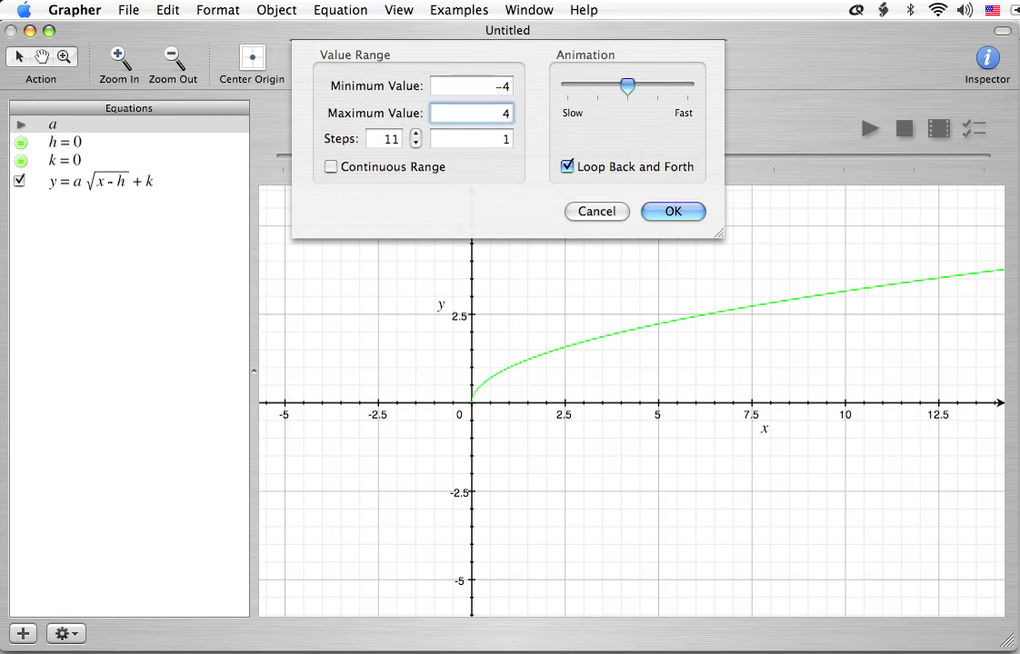
{"action": "double_click", "coordinate": [381, 141]}
{"action": "type", "text": "81"}
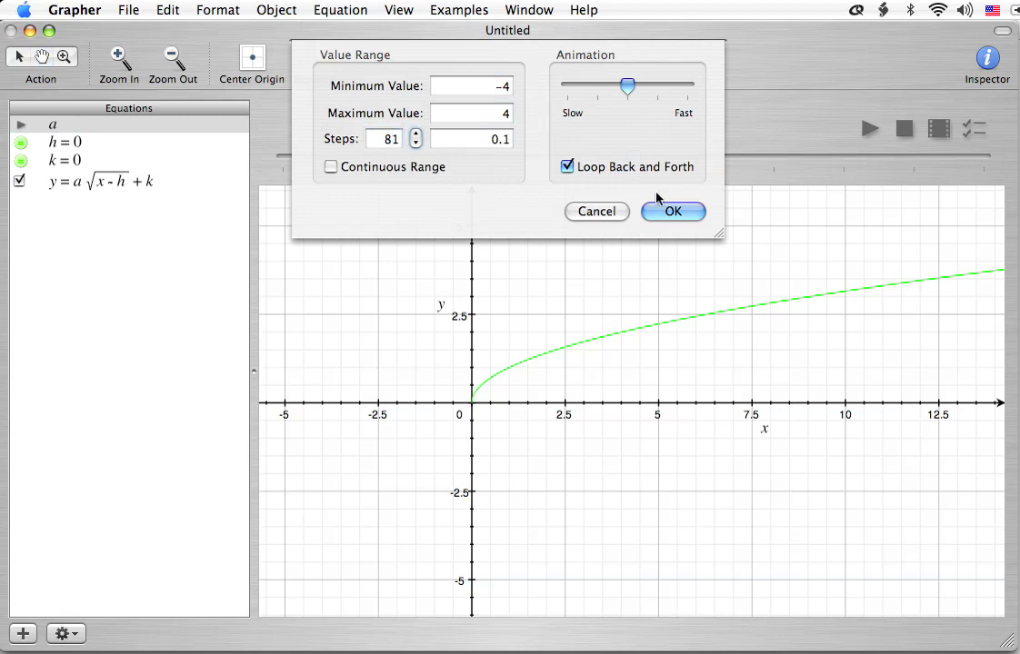
Step: Confirm a's −4 to 4 range, then play, pause and resume its animation
{"action": "left_click", "coordinate": [673, 212]}
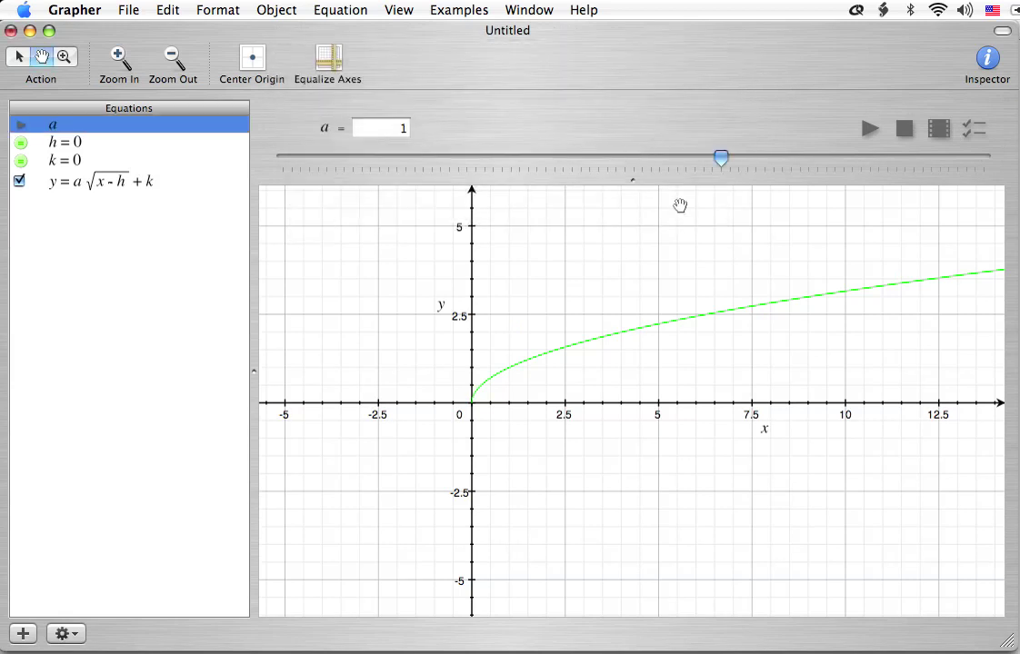
{"action": "left_click", "coordinate": [869, 130]}
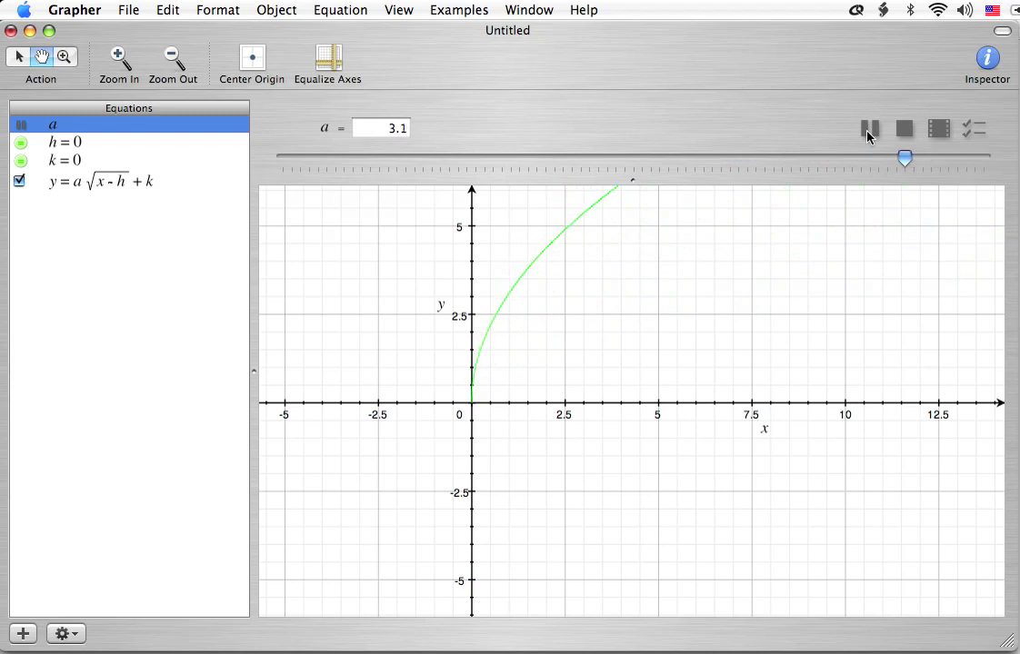
{"action": "left_click", "coordinate": [868, 132]}
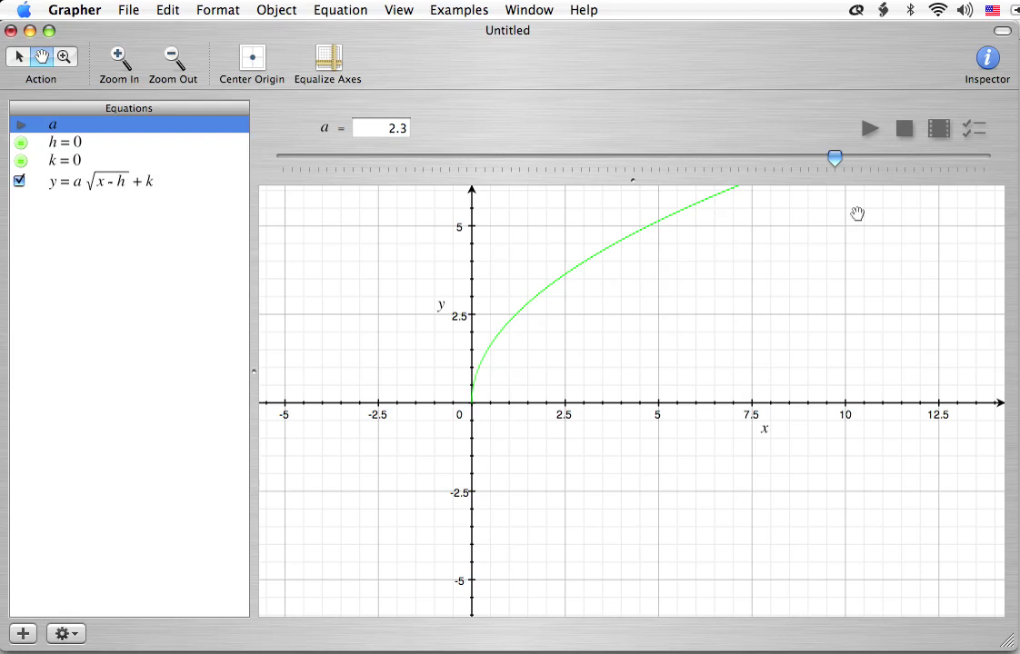
{"action": "left_click", "coordinate": [868, 129]}
Step: Pause a at 1.6, resume, then pause at a = −1.7 with the curve flipped downward
{"action": "left_click", "coordinate": [868, 129]}
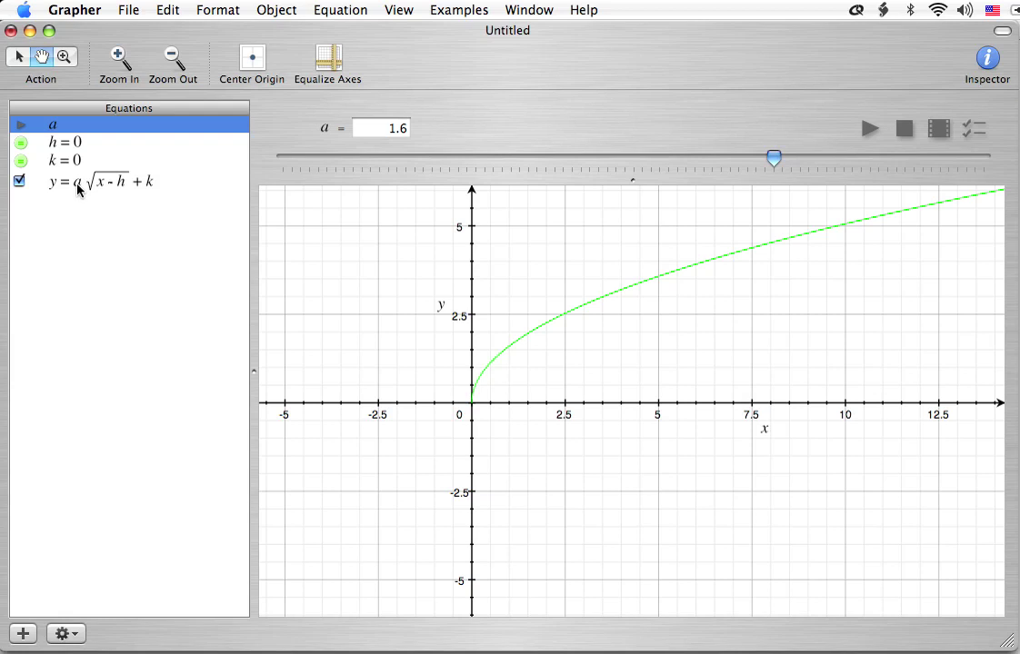
{"action": "left_click", "coordinate": [869, 129]}
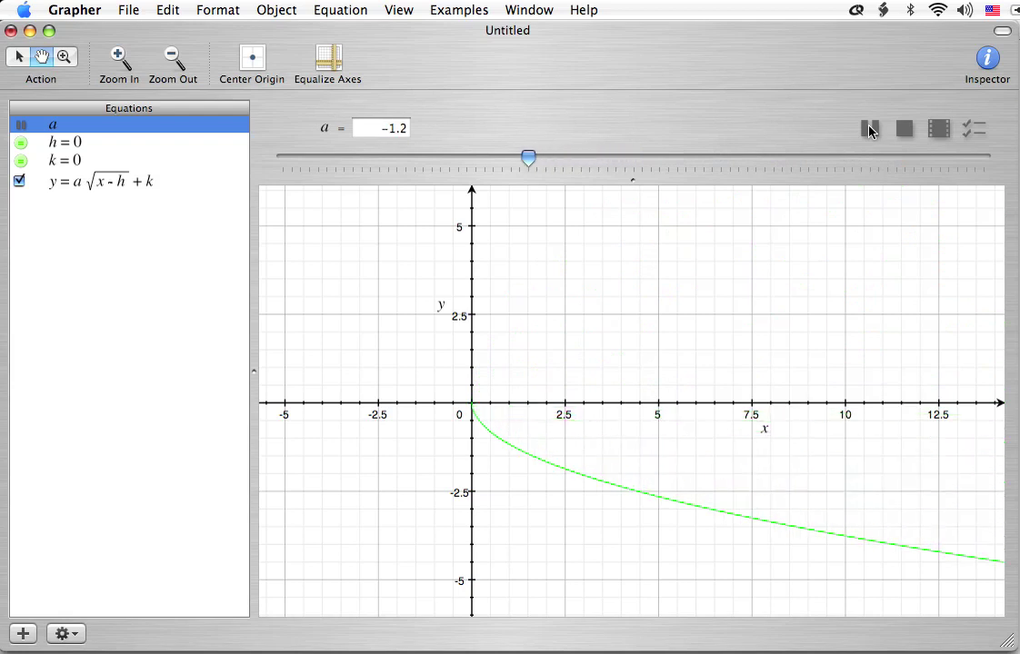
{"action": "left_click", "coordinate": [870, 129]}
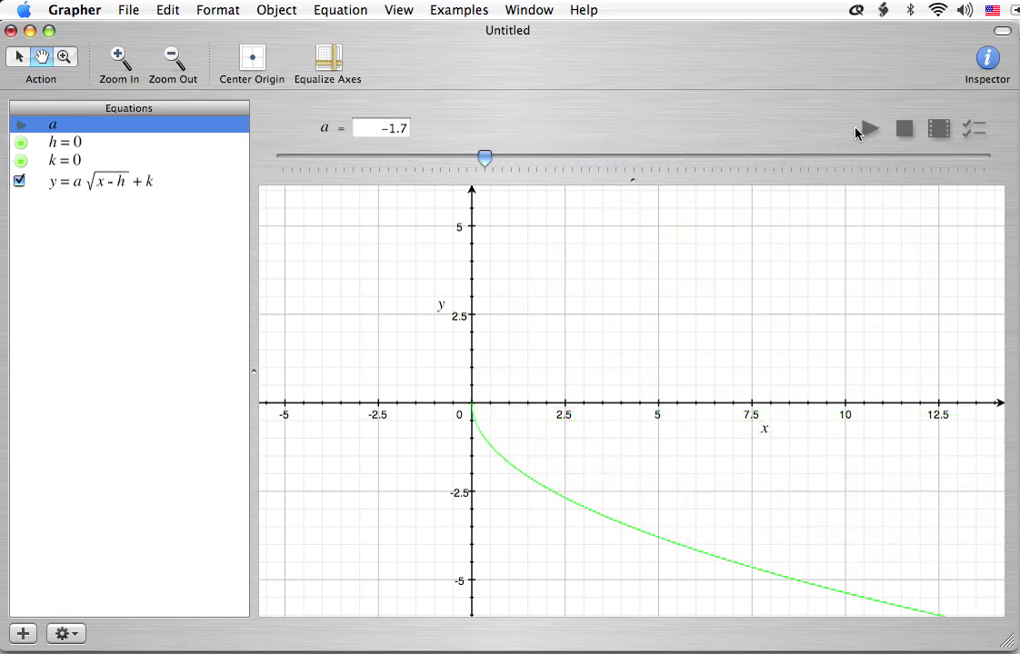
Step: Reselect a and stop its animation so a resets to 1
{"action": "left_click", "coordinate": [169, 241]}
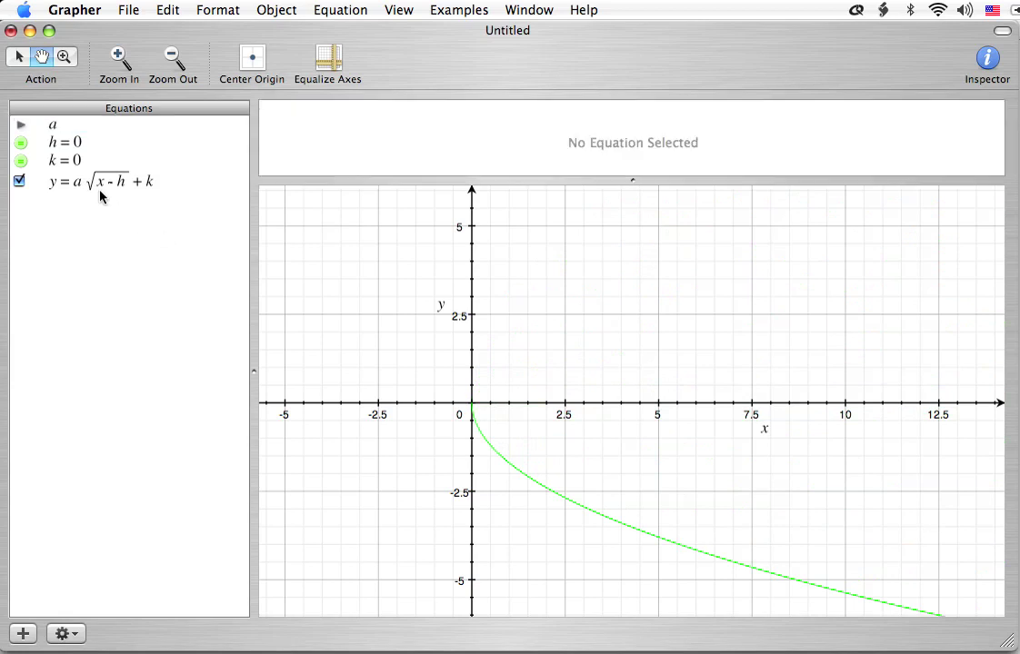
{"action": "left_click", "coordinate": [52, 128]}
{"action": "left_click", "coordinate": [902, 130]}
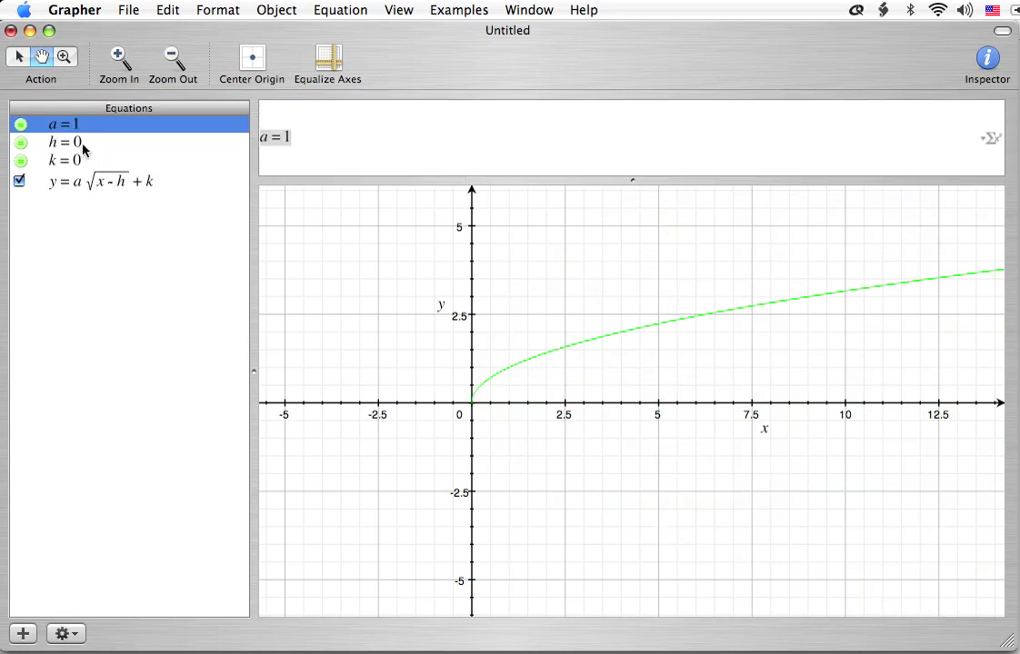
{"action": "left_click", "coordinate": [83, 144]}
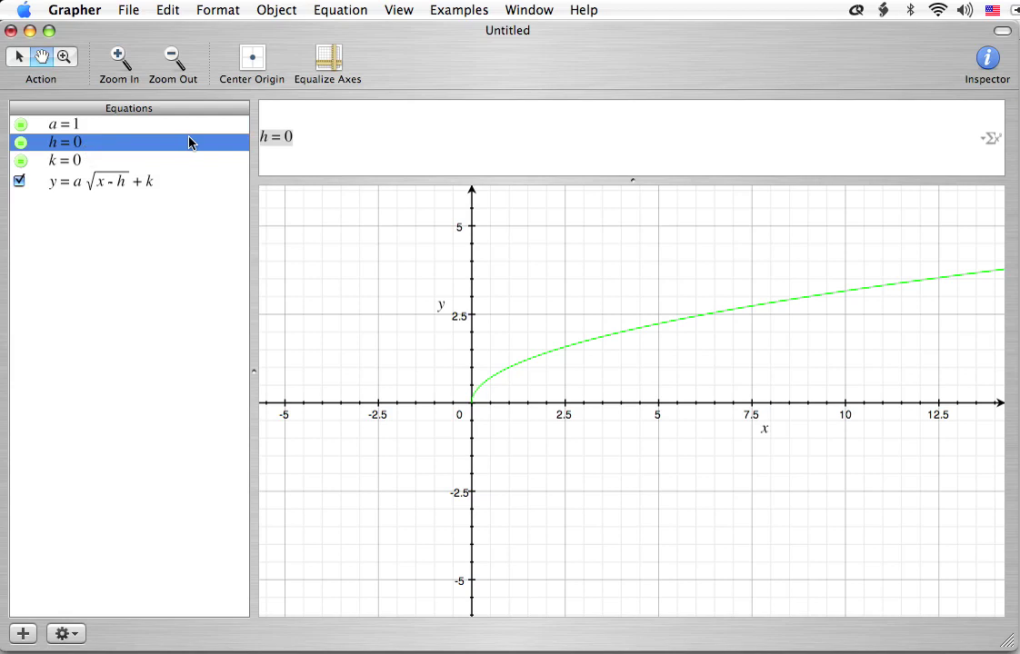
Step: Animate h with a range of −4 to 4 in 41 steps
{"action": "left_click", "coordinate": [339, 7]}
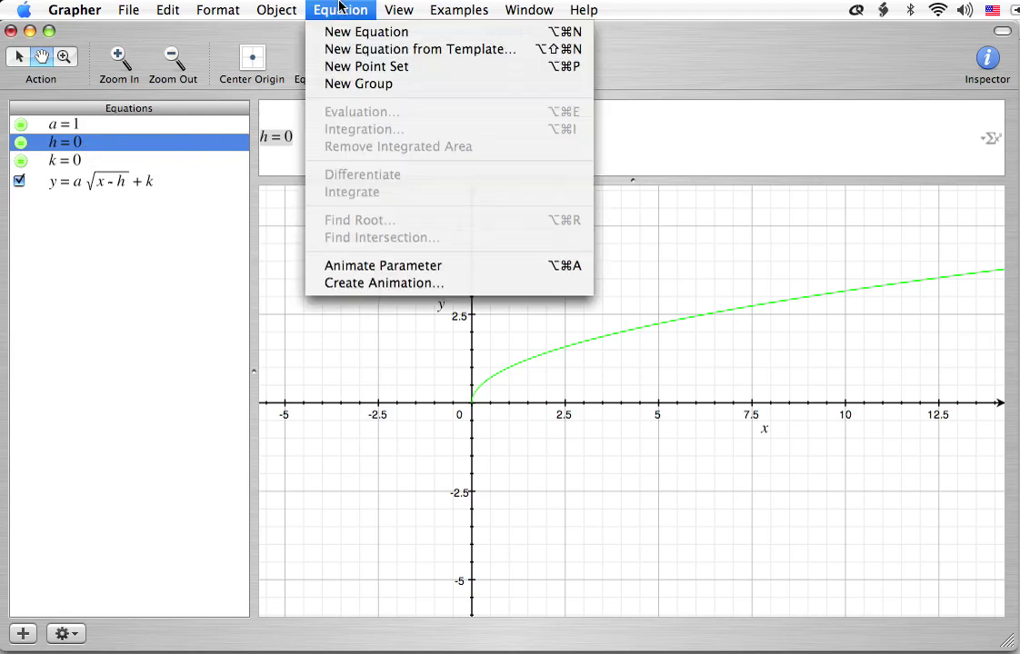
{"action": "left_click", "coordinate": [373, 269]}
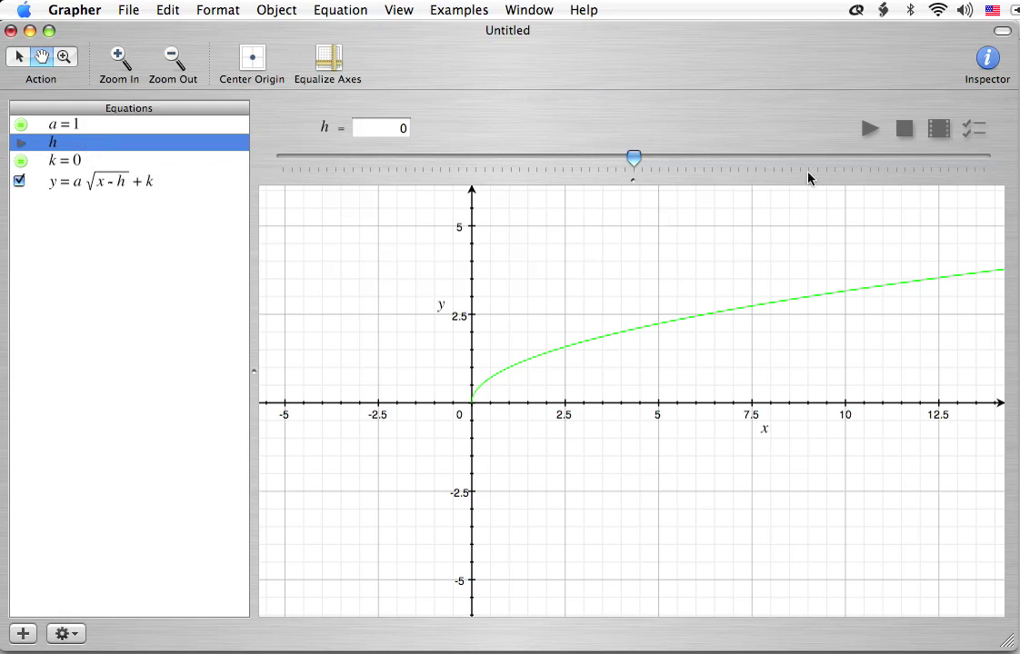
{"action": "left_click", "coordinate": [971, 133]}
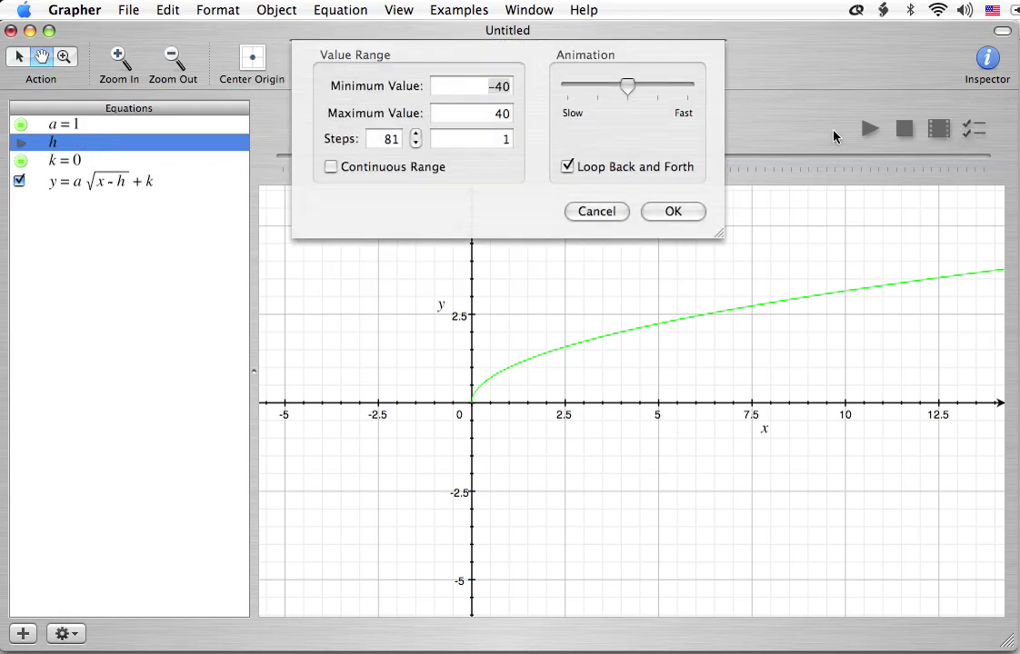
{"action": "type", "text": "-4"}
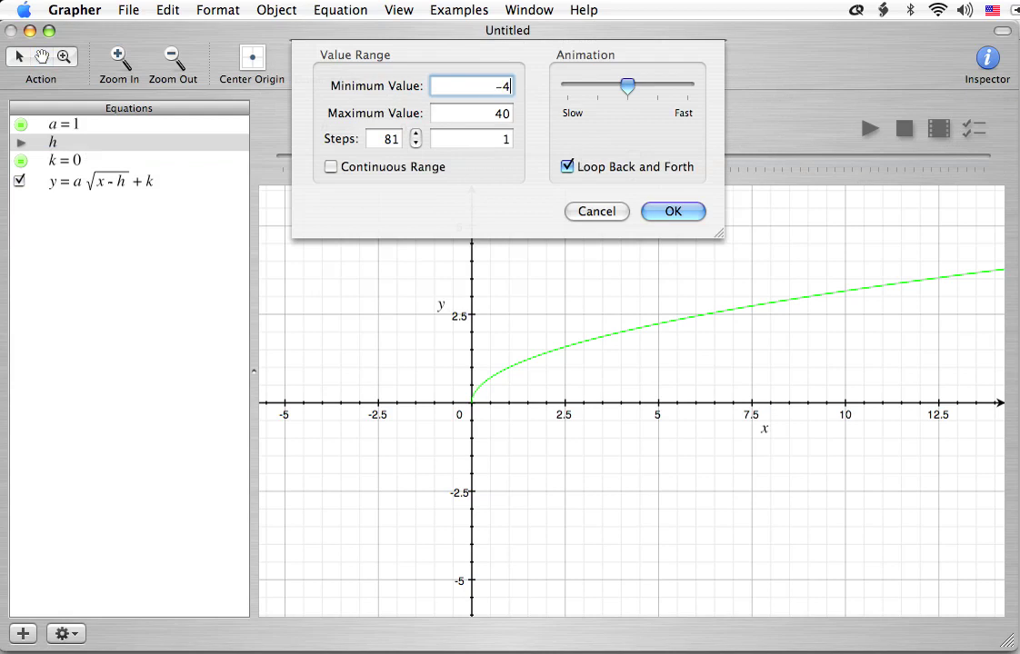
{"action": "key", "text": "Tab"}
{"action": "type", "text": "4"}
{"action": "key", "text": "Tab"}
{"action": "type", "text": "41"}
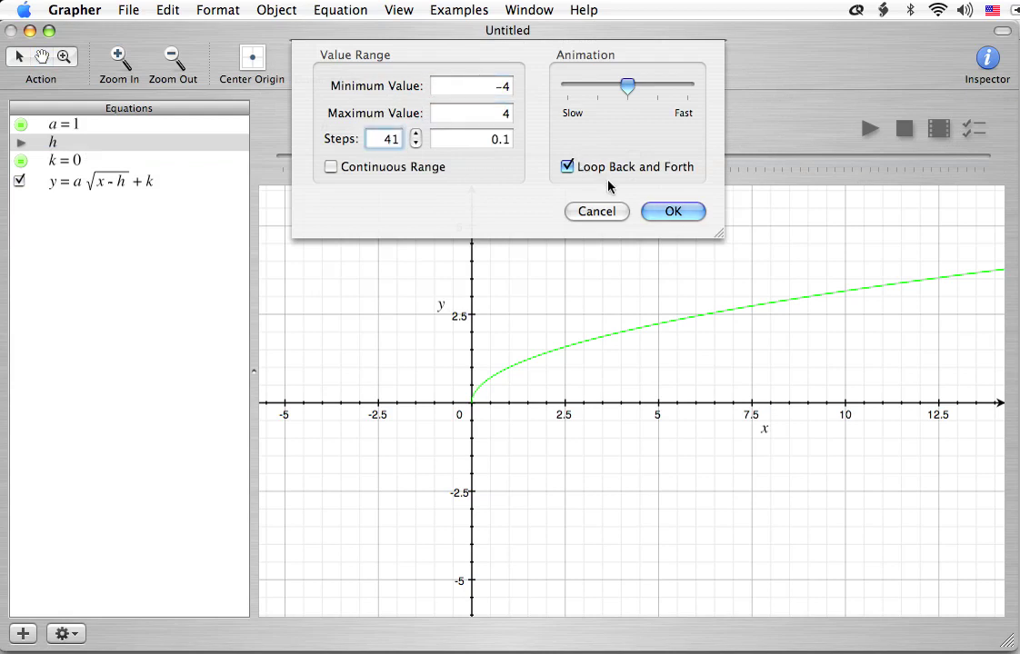
{"action": "key", "text": "Tab"}
{"action": "left_click", "coordinate": [672, 212]}
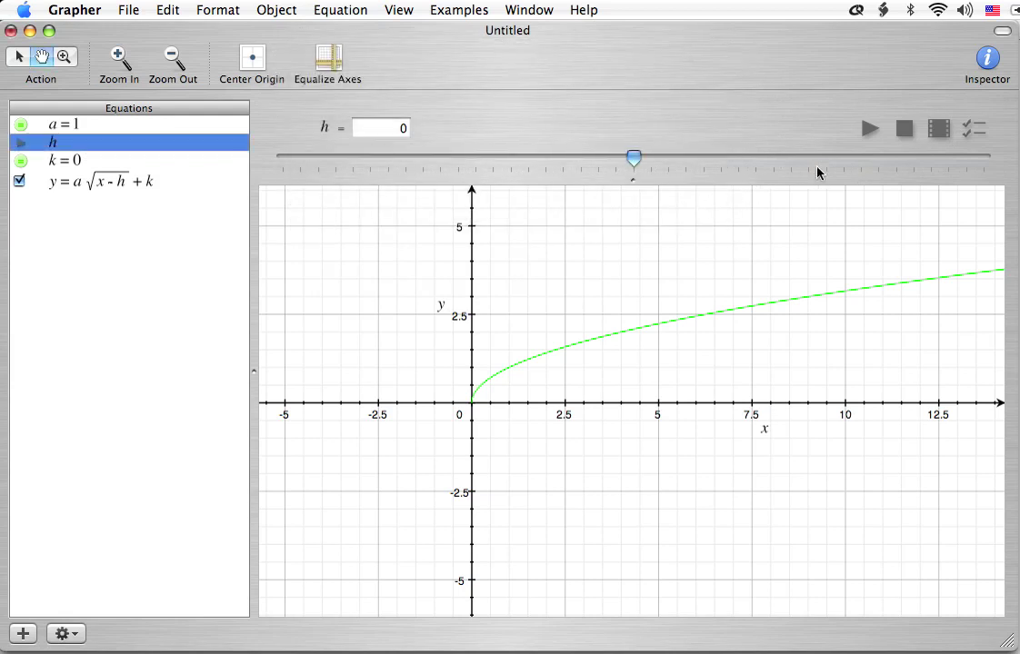
Step: Play and pause h, drag its slider right then left, and end paused at h = 1.8
{"action": "left_click", "coordinate": [868, 132]}
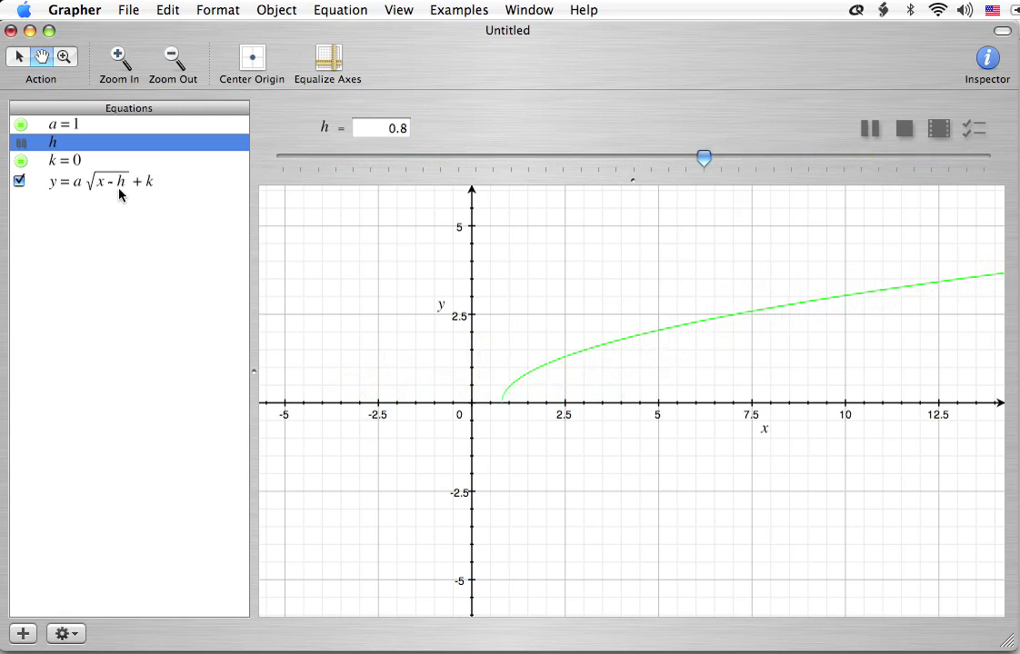
{"action": "left_click", "coordinate": [868, 128]}
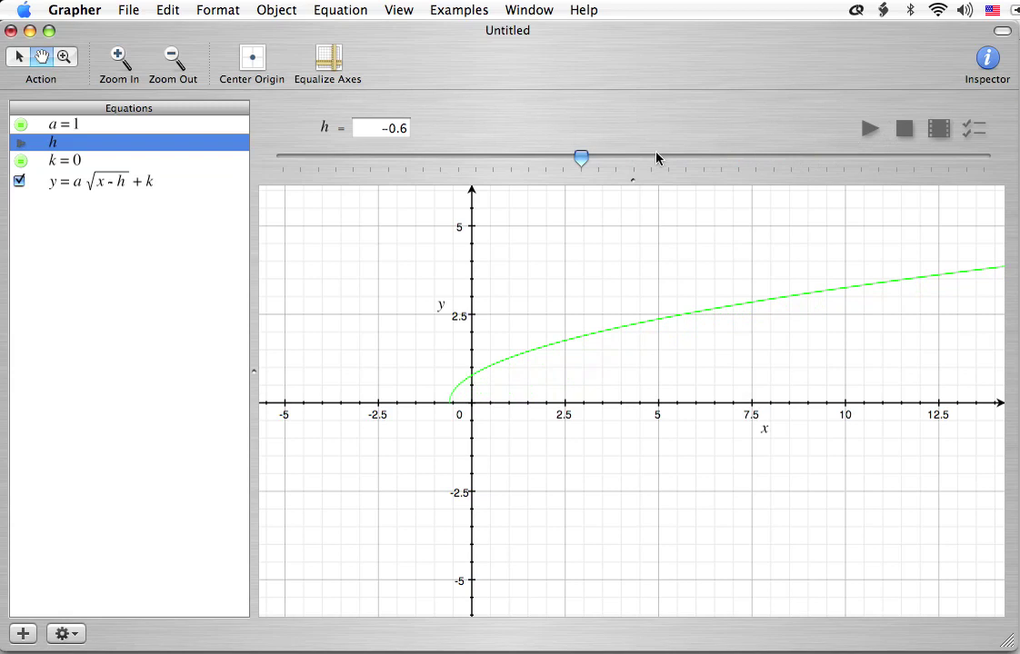
{"action": "left_click_drag", "start_coordinate": [587, 159], "coordinate": [815, 167]}
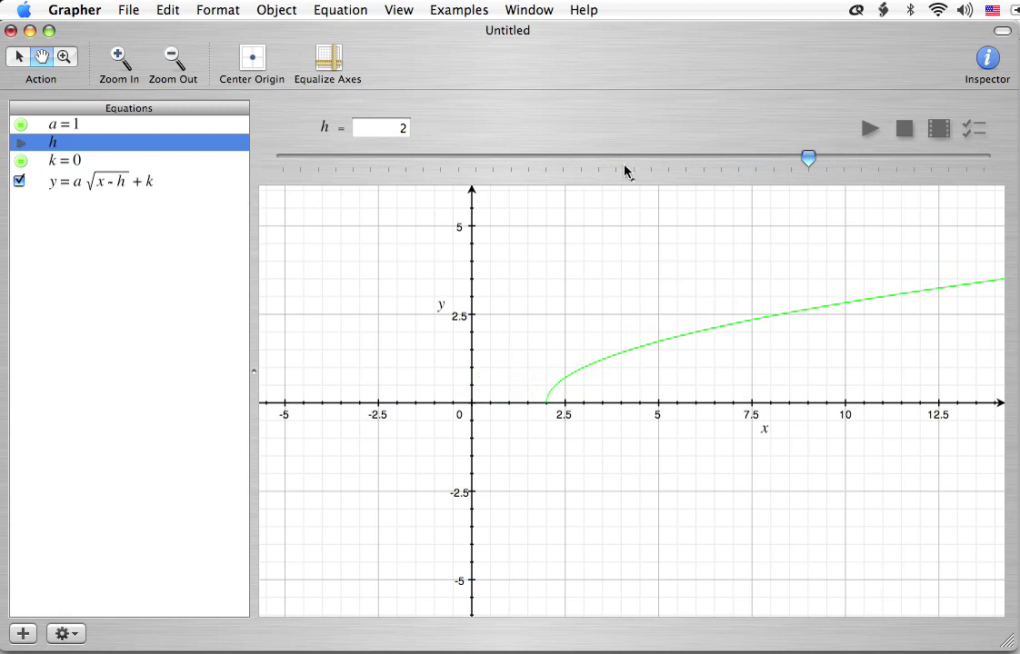
{"action": "left_click_drag", "start_coordinate": [808, 157], "coordinate": [448, 187]}
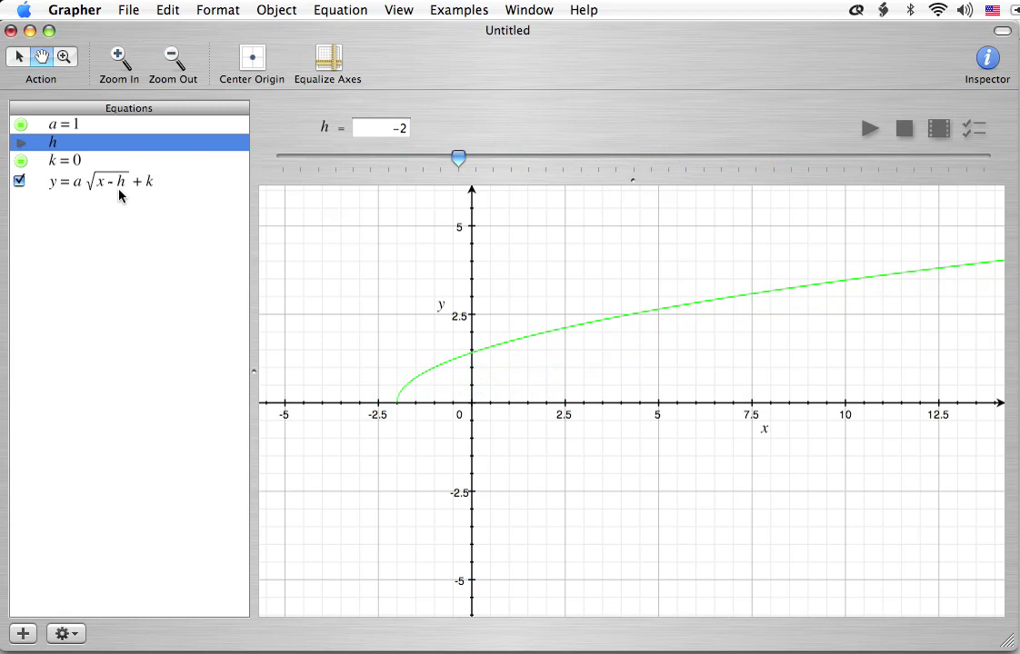
{"action": "left_click", "coordinate": [858, 130]}
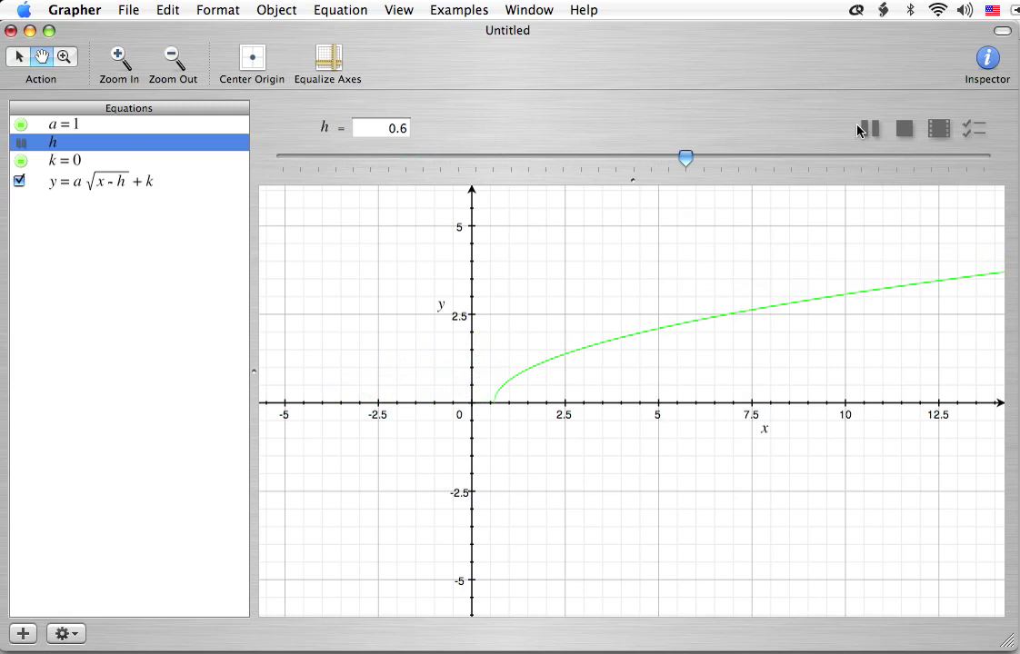
{"action": "left_click", "coordinate": [869, 134]}
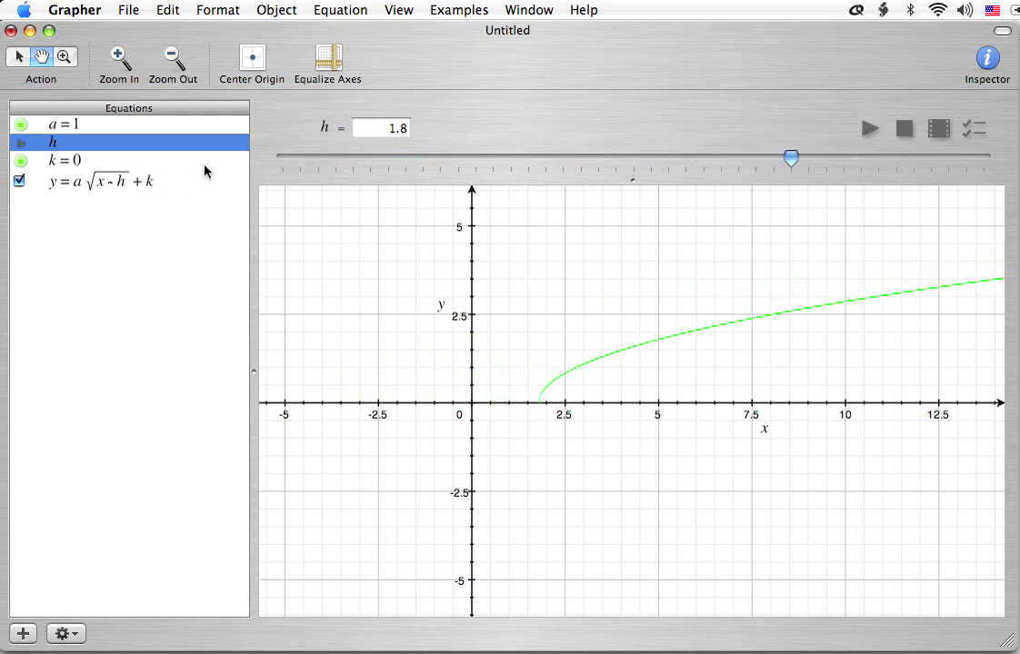
Step: Stop h's animation to reset it to 0, and make k an animated parameter
{"action": "left_click", "coordinate": [898, 132]}
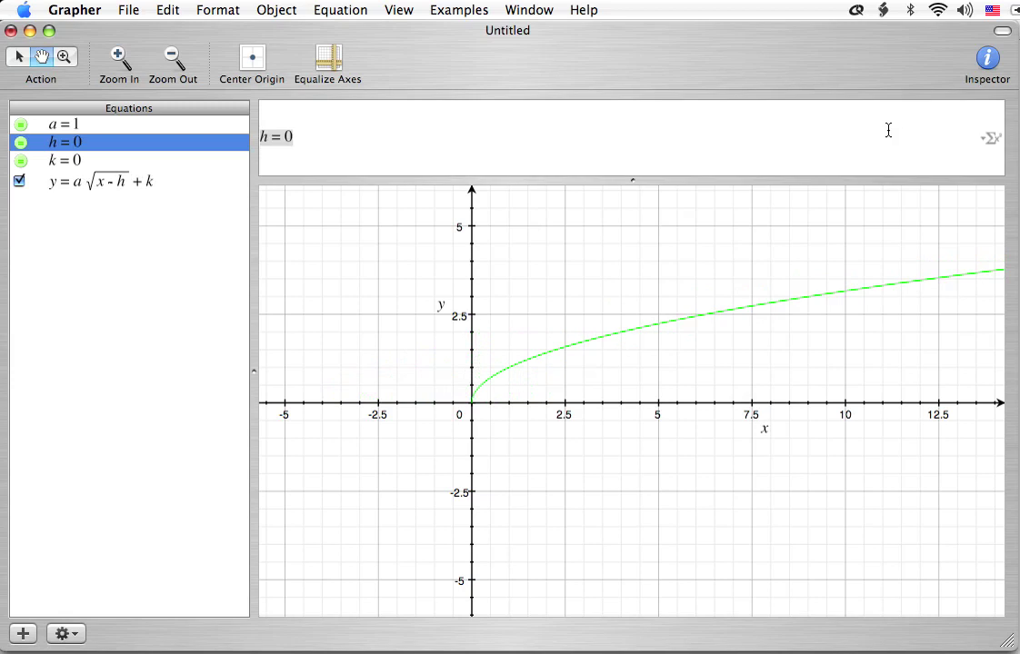
{"action": "left_click", "coordinate": [77, 161]}
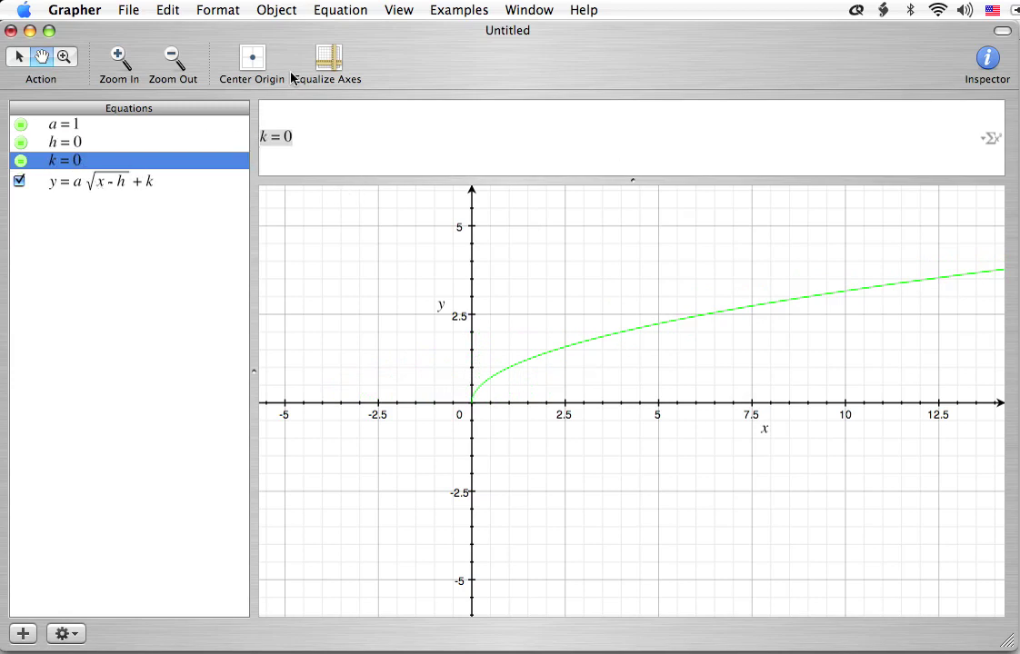
{"action": "left_click", "coordinate": [343, 11]}
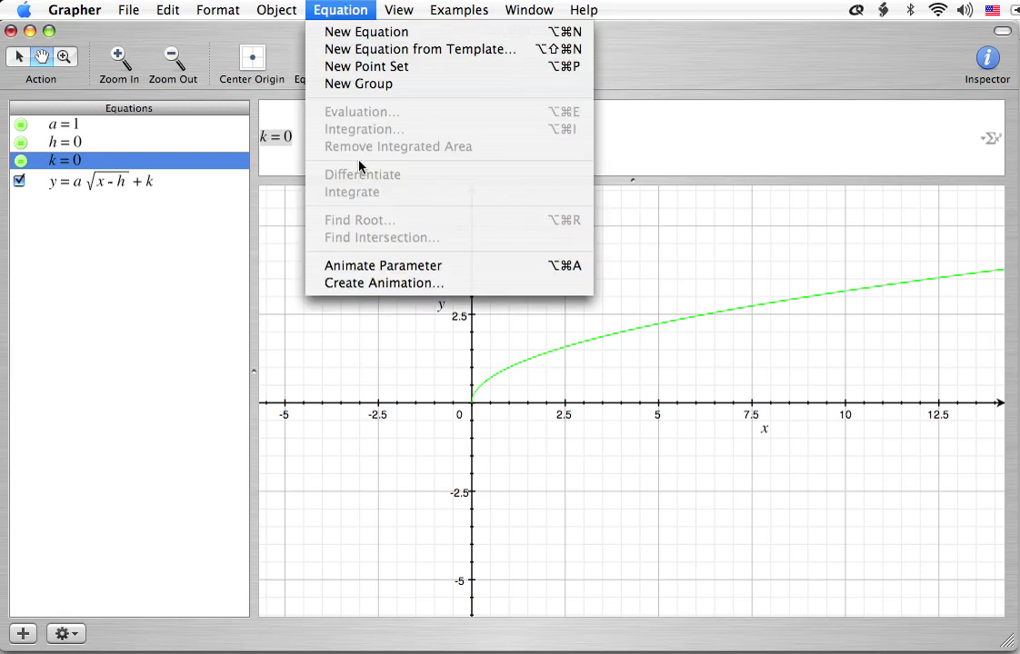
{"action": "left_click", "coordinate": [373, 266]}
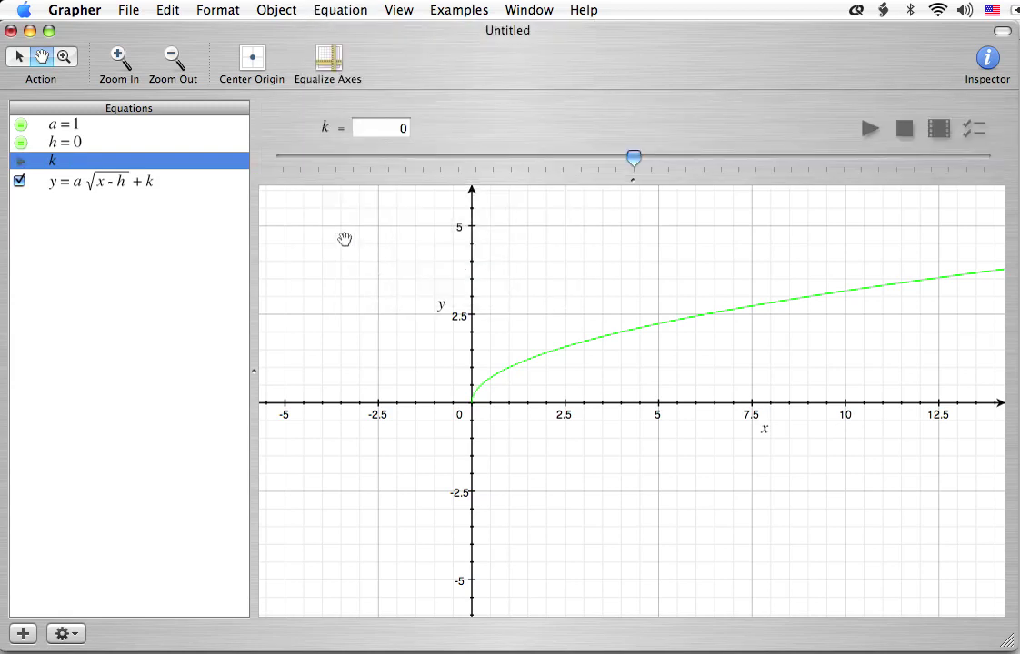
Step: Set k's range to −4 to 4 and start animating k
{"action": "left_click", "coordinate": [969, 130]}
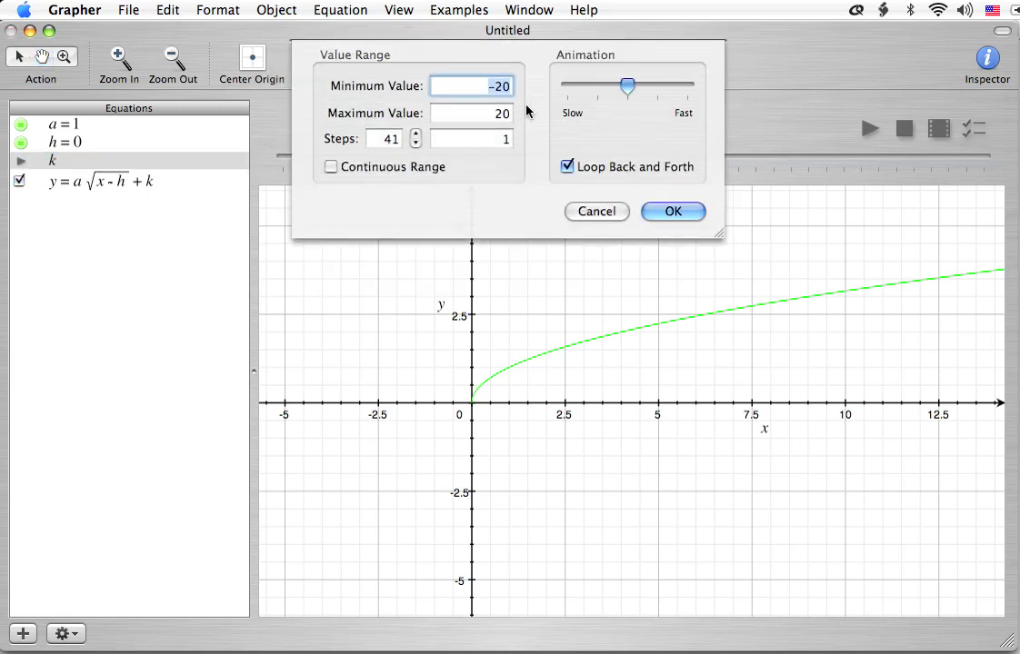
{"action": "type", "text": "-4"}
{"action": "key", "text": "Tab"}
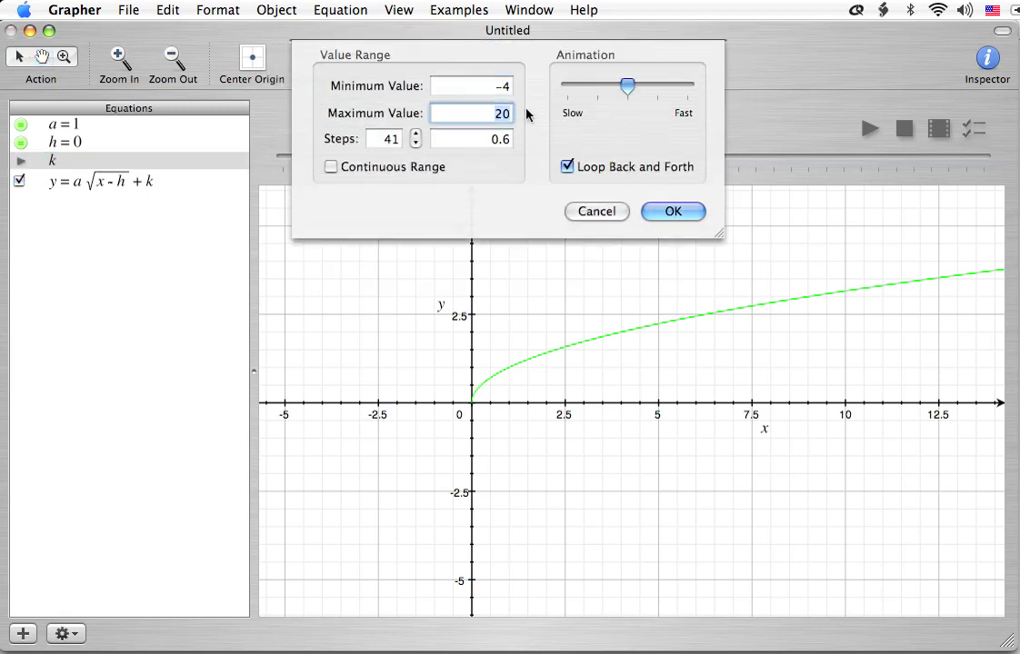
{"action": "type", "text": "4"}
{"action": "key", "text": "Tab"}
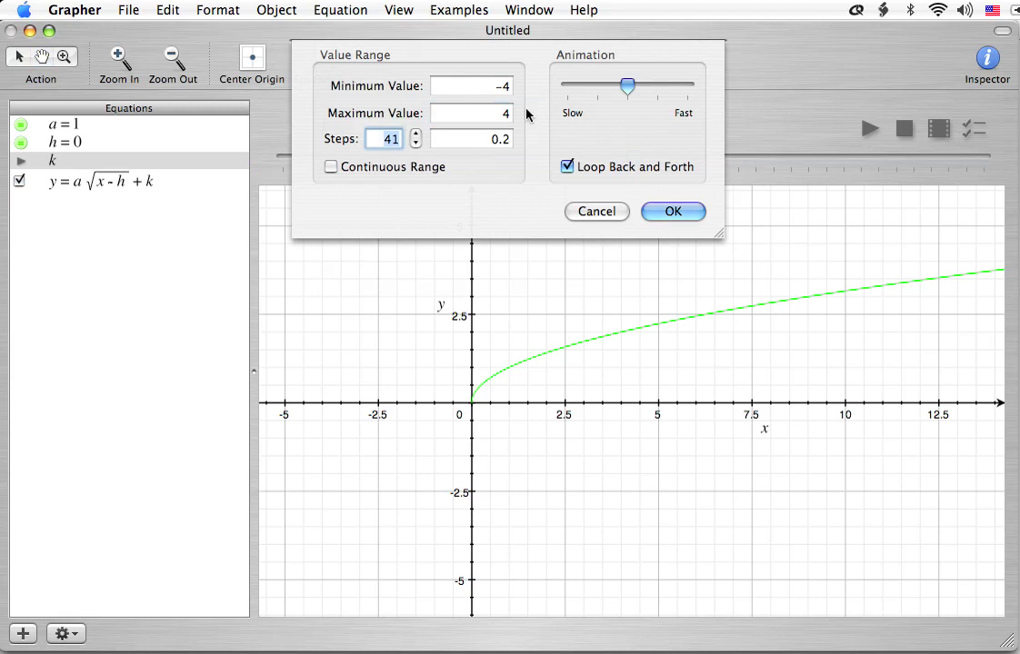
{"action": "left_click", "coordinate": [677, 214]}
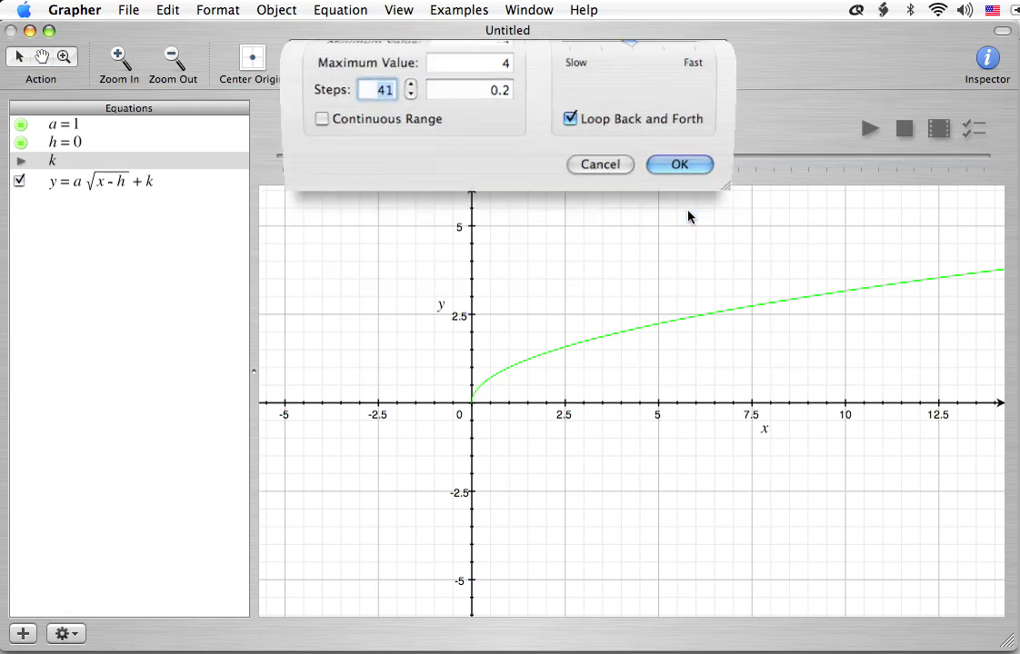
{"action": "left_click", "coordinate": [869, 131]}
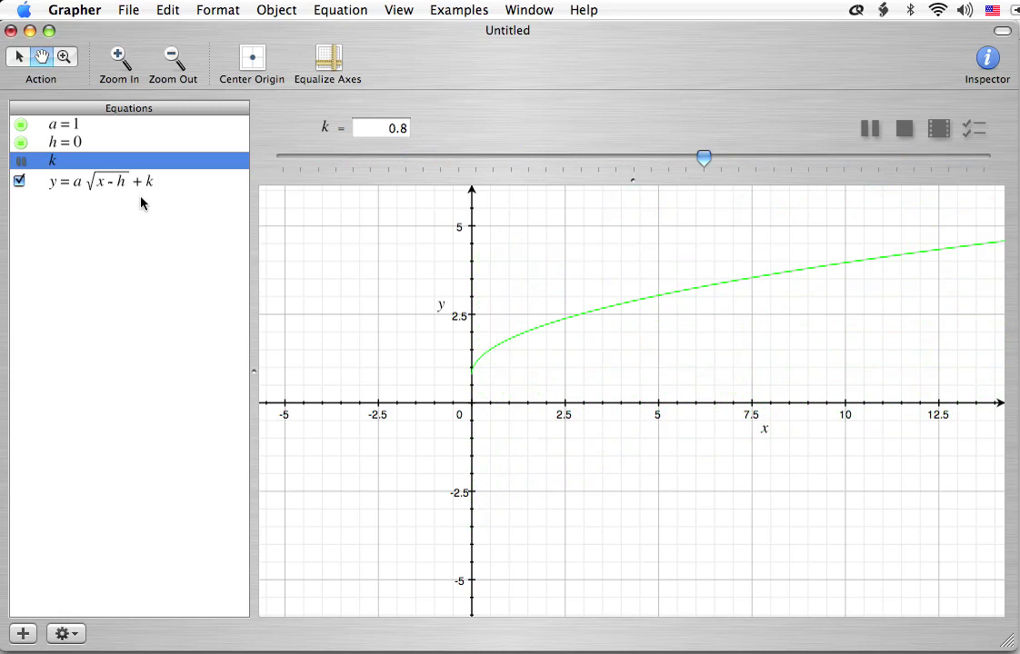
Step: Pause k's animation at 2.2, then resume it
{"action": "left_click", "coordinate": [868, 130]}
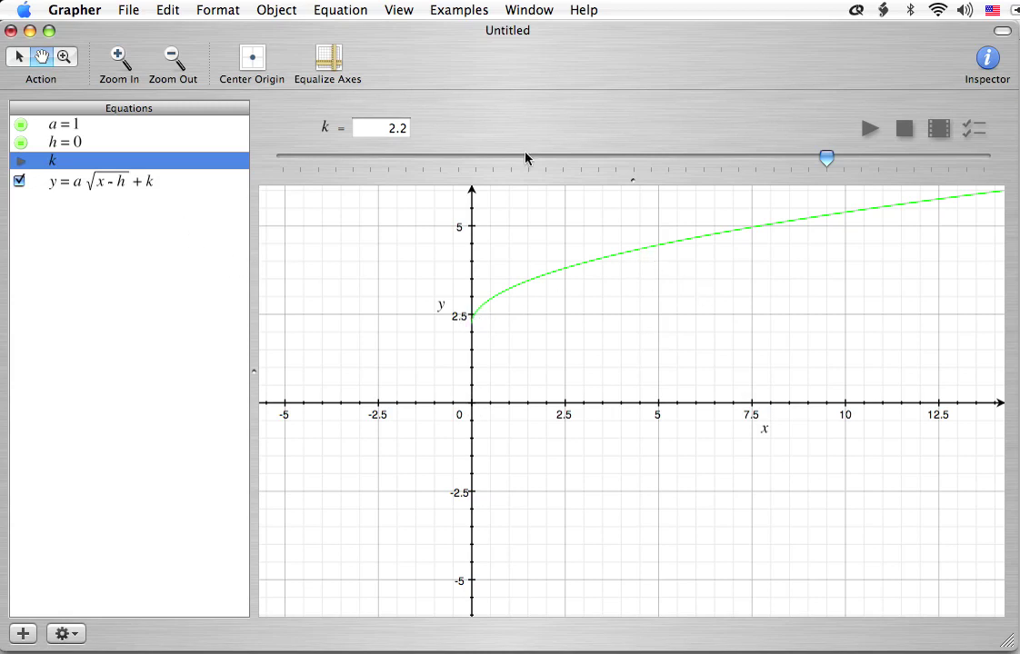
{"action": "left_click", "coordinate": [865, 136]}
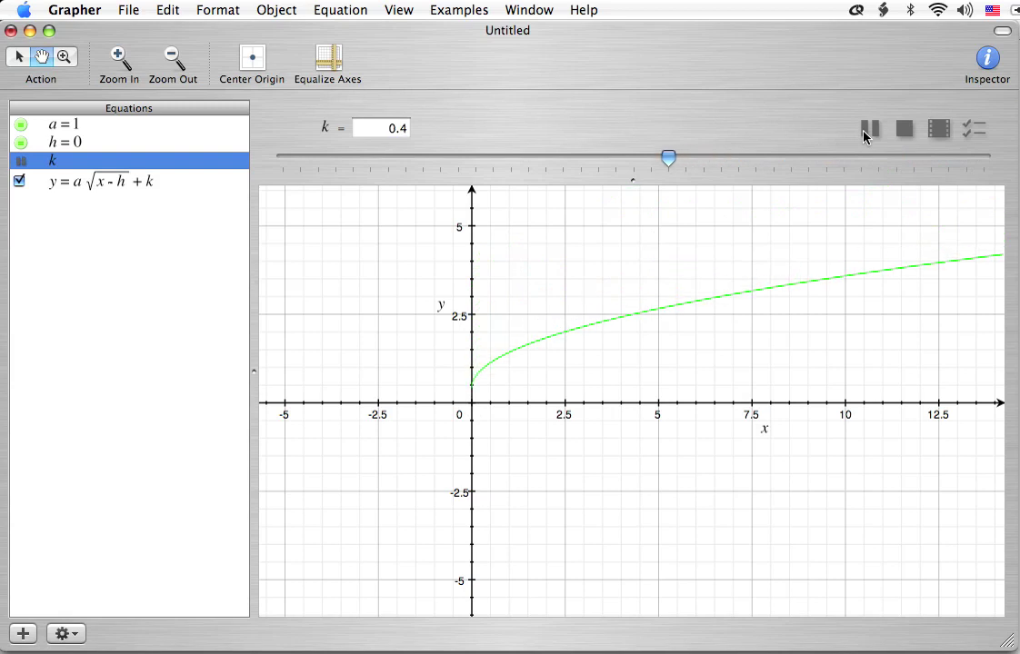
Step: Pause the k animation at k = −1.4
{"action": "left_click", "coordinate": [863, 132]}
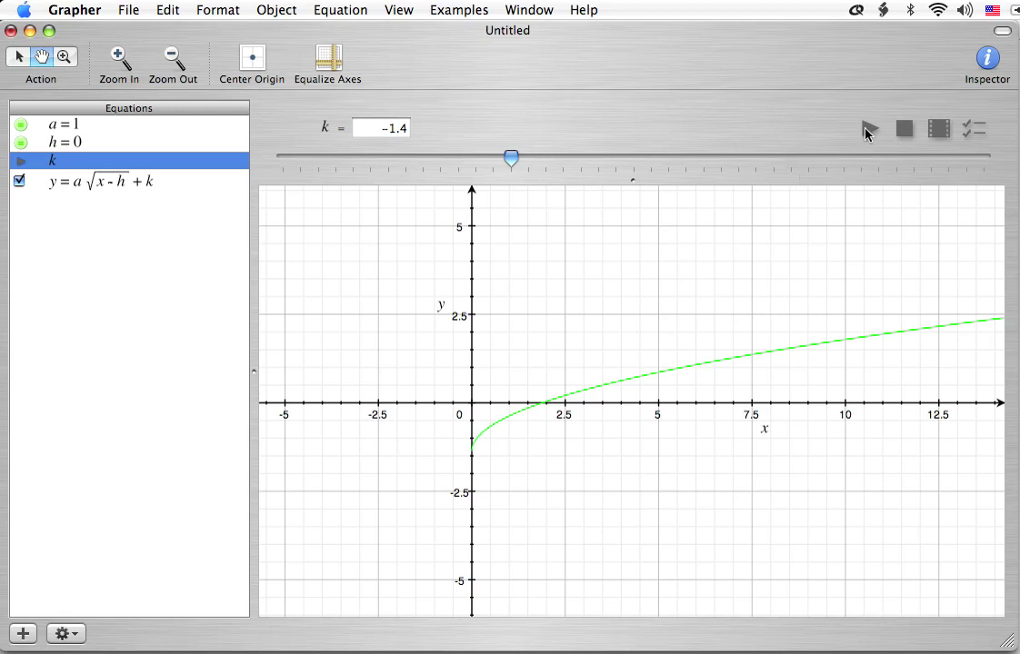
Step: Stop the k animation so k returns to 0, then deselect the k parameter
{"action": "left_click", "coordinate": [907, 128]}
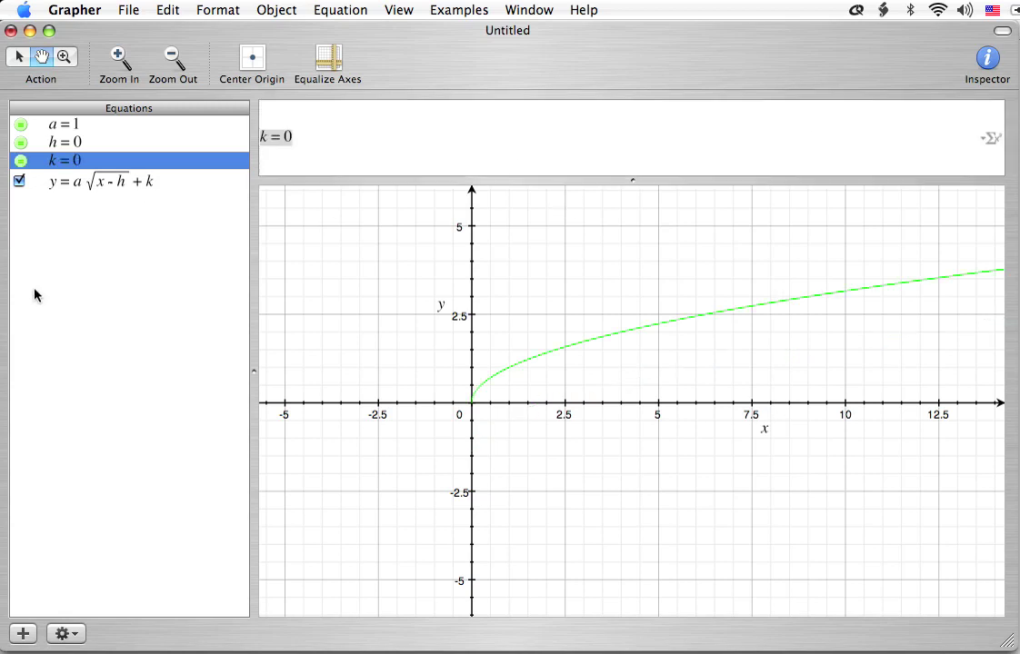
{"action": "left_click", "coordinate": [92, 281]}
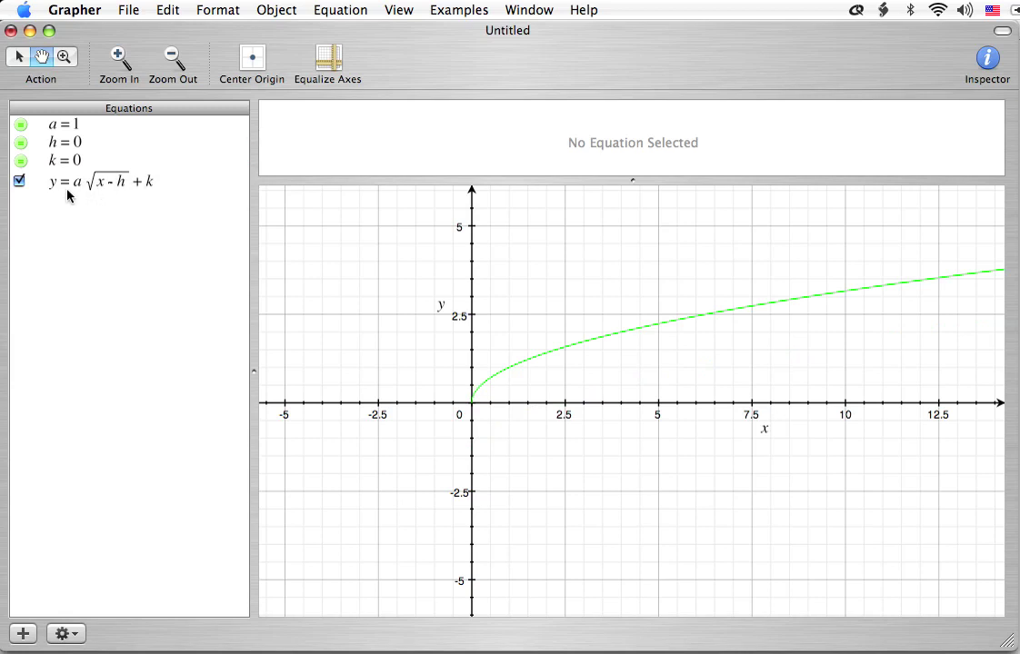
Step: Start a new equation row below the original and enter y/b =
{"action": "double_click", "coordinate": [128, 190]}
{"action": "key", "text": "BackSpace"}
{"action": "type", "text": "/"}
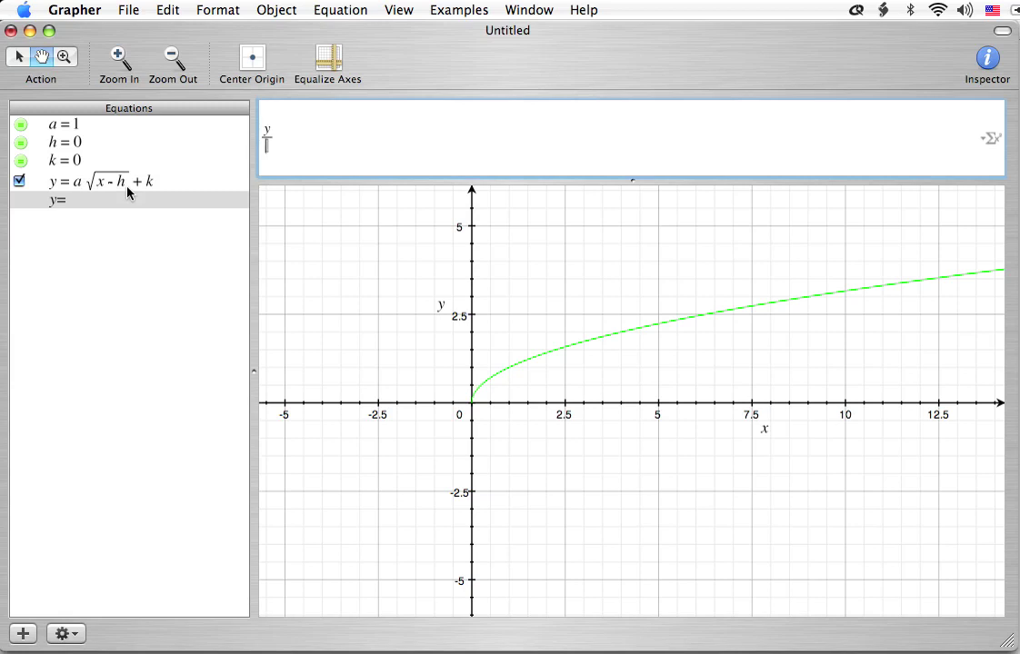
{"action": "type", "text": "b"}
{"action": "key", "text": "Right"}
{"action": "type", "text": "="}
Step: Insert a square root from the Σ palette containing x/a
{"action": "left_click", "coordinate": [991, 138]}
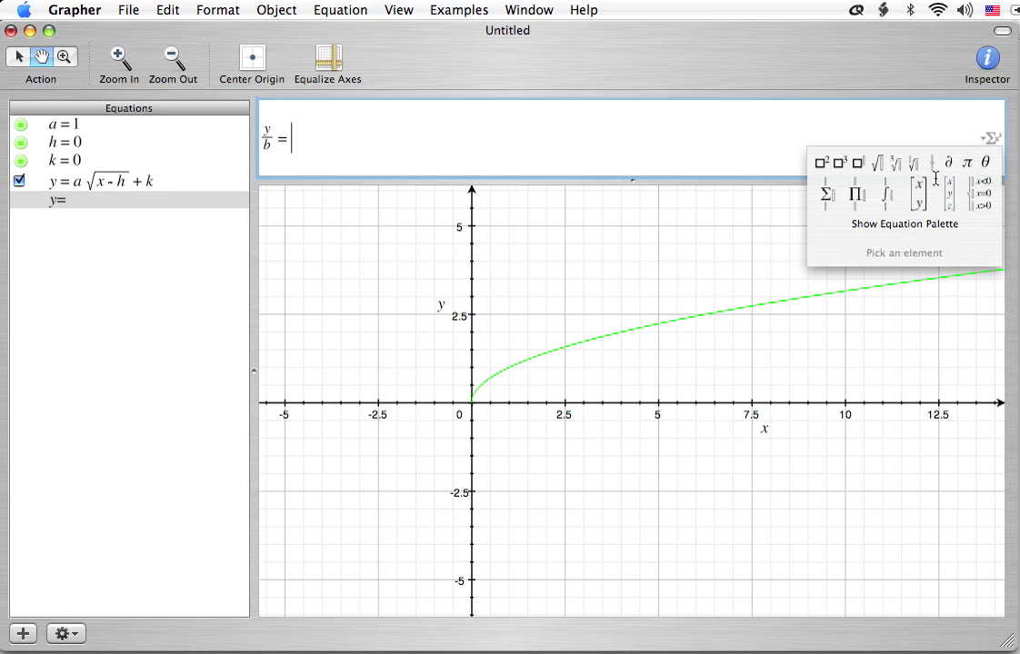
{"action": "left_click", "coordinate": [877, 164]}
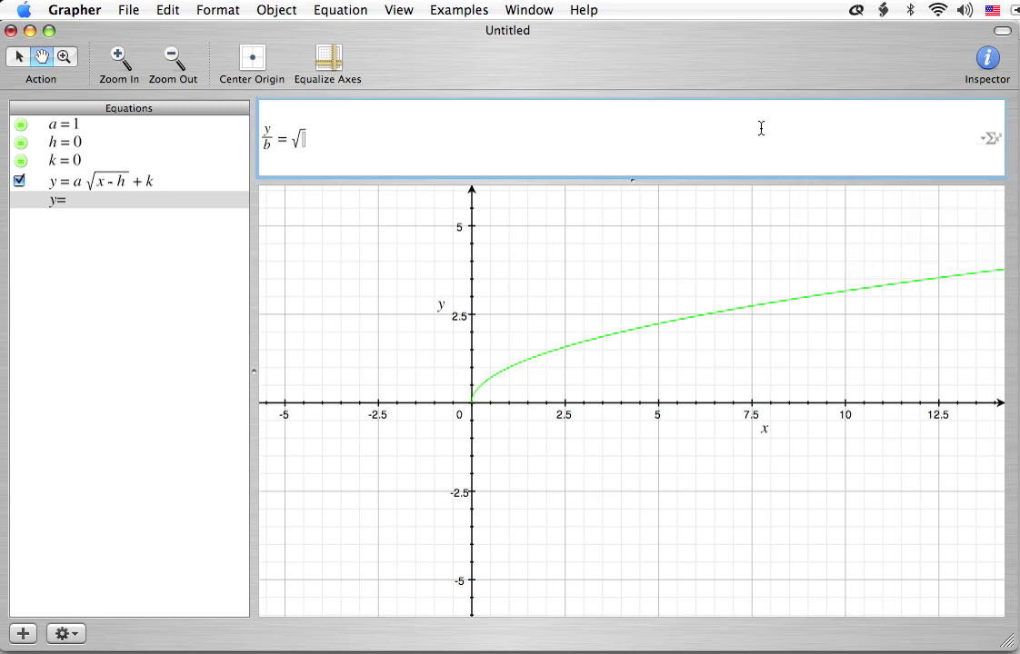
{"action": "type", "text": "x/z"}
{"action": "key", "text": "BackSpace"}
{"action": "type", "text": "a"}
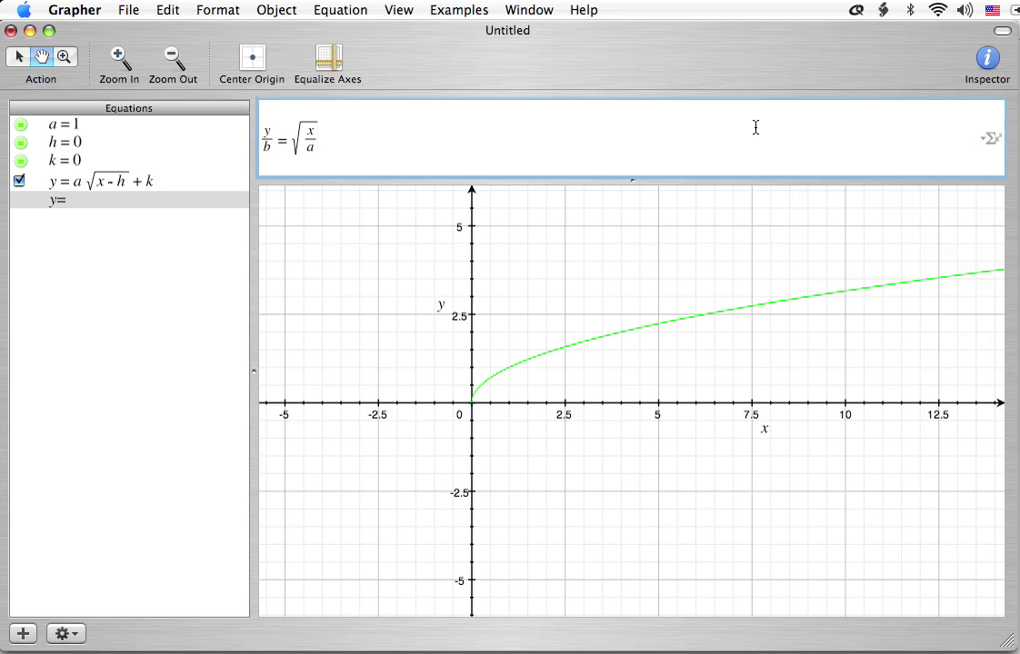
{"action": "key", "text": "Left"}
{"action": "key", "text": "Left"}
{"action": "key", "text": "Right"}
{"action": "key", "text": "Right"}
{"action": "type", "text": "-h"}
{"action": "key", "text": "Left"}
{"action": "key", "text": "Right"}
{"action": "key", "text": "Right"}
{"action": "key", "text": "Right"}
{"action": "key", "text": "Right"}
{"action": "key", "text": "BackSpace"}
{"action": "key", "text": "BackSpace"}
Step: Add − h after x/a inside the root and + k outside it, then commit the equation
{"action": "key", "text": "Left"}
{"action": "key", "text": "Left"}
{"action": "key", "text": "Left"}
{"action": "key", "text": "Left"}
{"action": "key", "text": "Right"}
{"action": "left_click", "coordinate": [752, 126]}
{"action": "type", "text": "-h"}
{"action": "key", "text": "Right"}
{"action": "type", "text": "+ k"}
{"action": "left_click", "coordinate": [161, 287]}
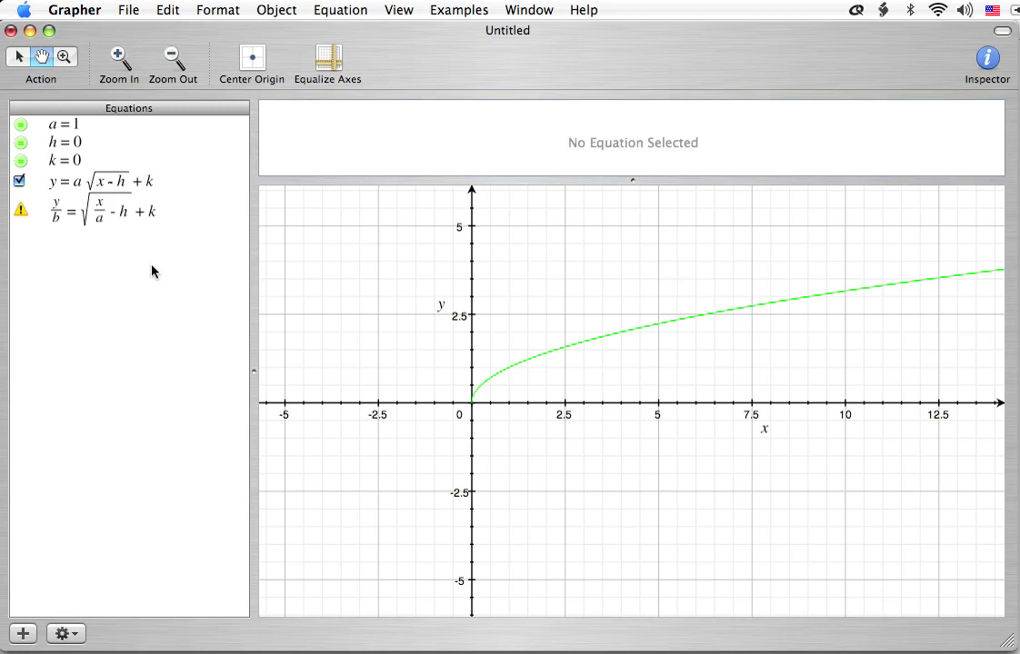
Step: Add a new equation row defining b = 1
{"action": "left_click", "coordinate": [121, 215]}
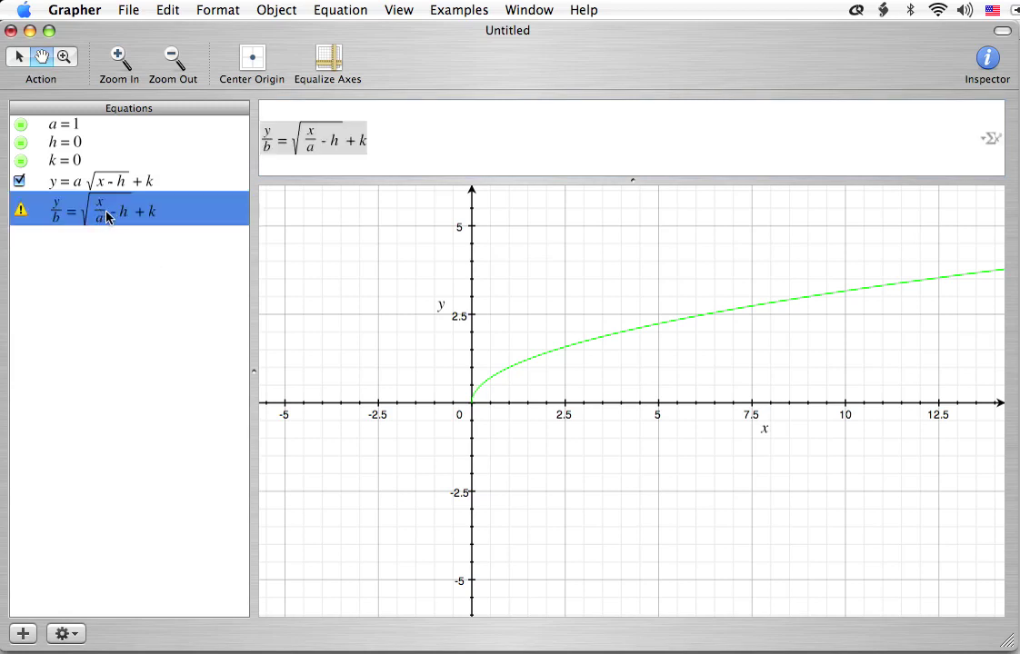
{"action": "key", "text": "super+alt+n"}
{"action": "key", "text": "BackSpace"}
{"action": "key", "text": "BackSpace"}
{"action": "type", "text": "b=1"}
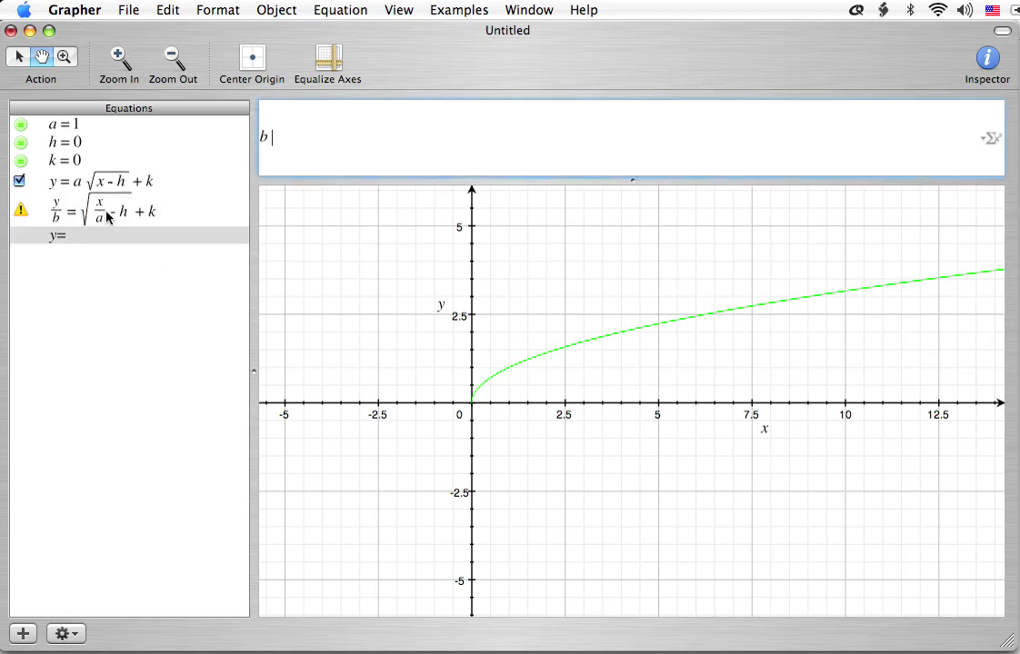
{"action": "key", "text": "Return"}
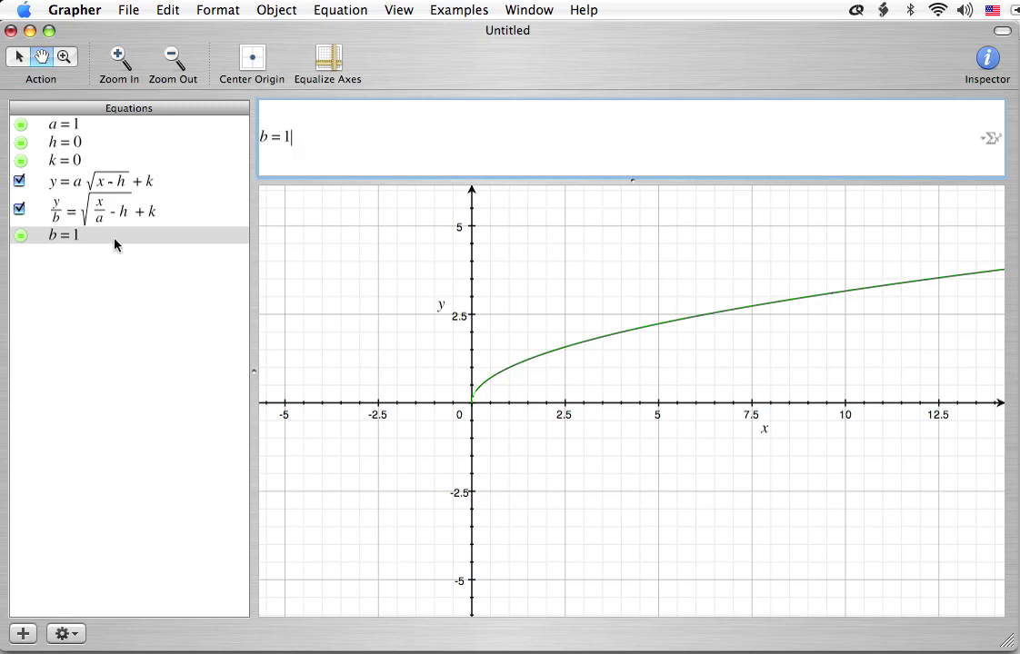
Step: Hide the original y = a√(x−h)+k graph and select the y/b equation
{"action": "left_click", "coordinate": [19, 181]}
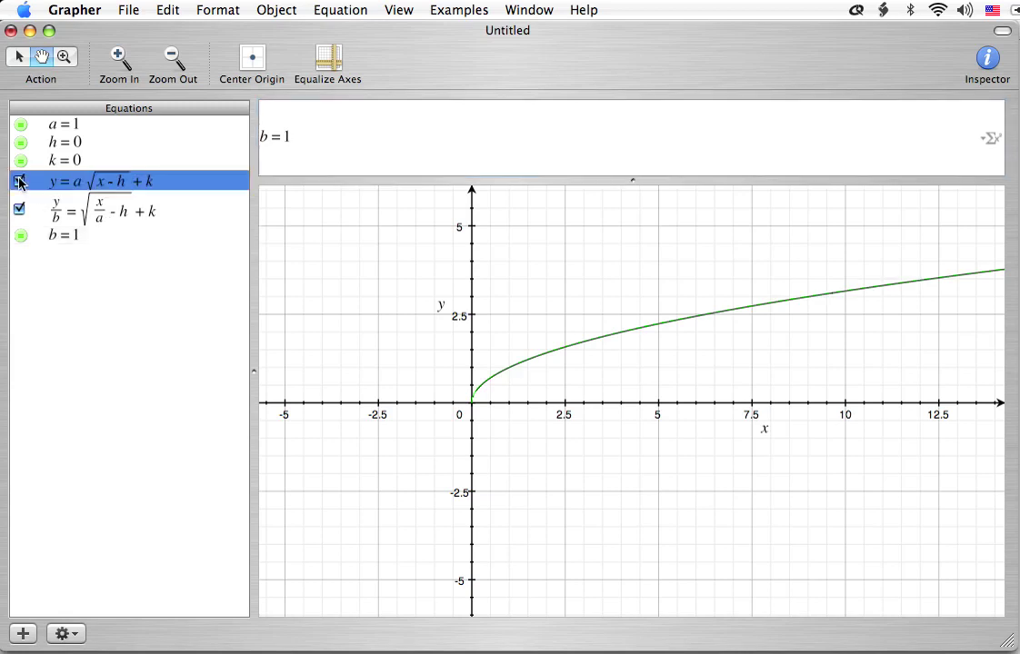
{"action": "left_click", "coordinate": [100, 277]}
{"action": "left_click", "coordinate": [107, 207]}
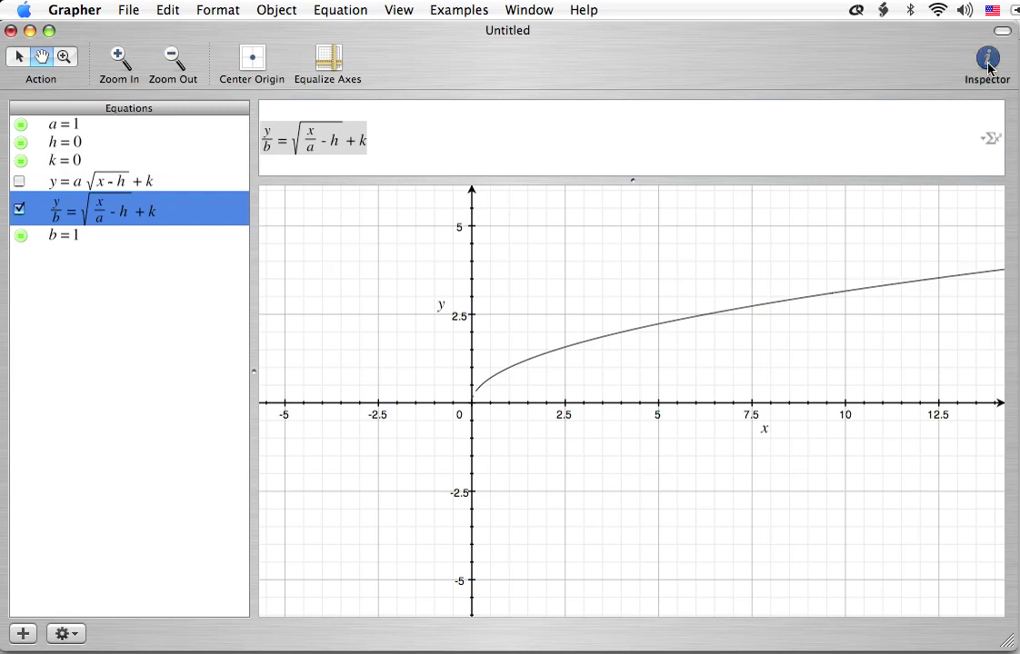
{"action": "key", "text": "super+i"}
Step: Set the y/b curve's line colour to Maraschino red and close the colour and Inspector panels
{"action": "left_click", "coordinate": [586, 147]}
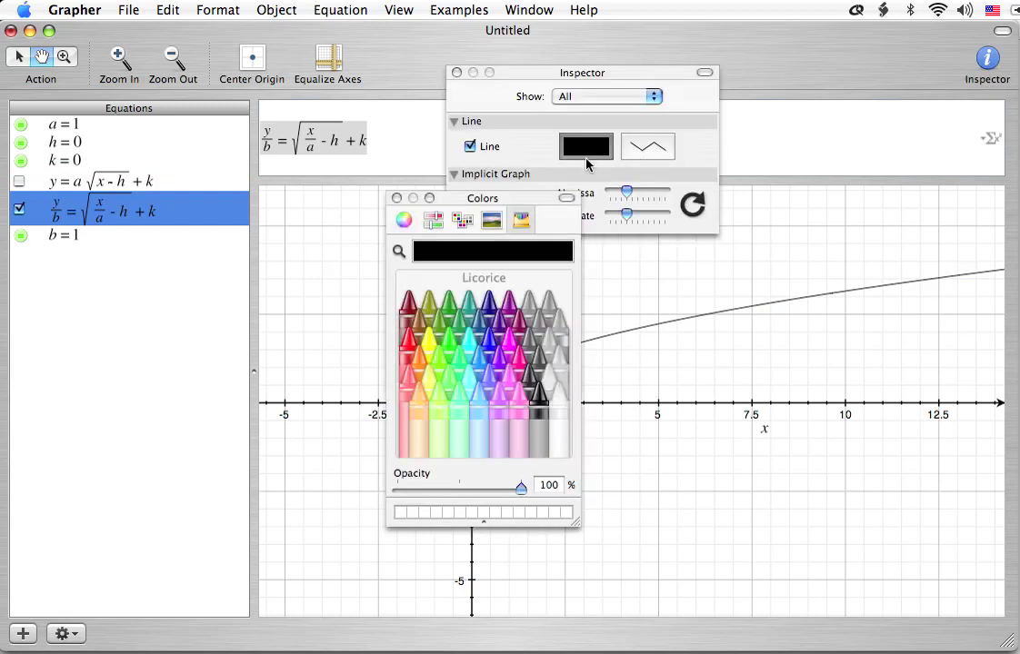
{"action": "left_click", "coordinate": [411, 297]}
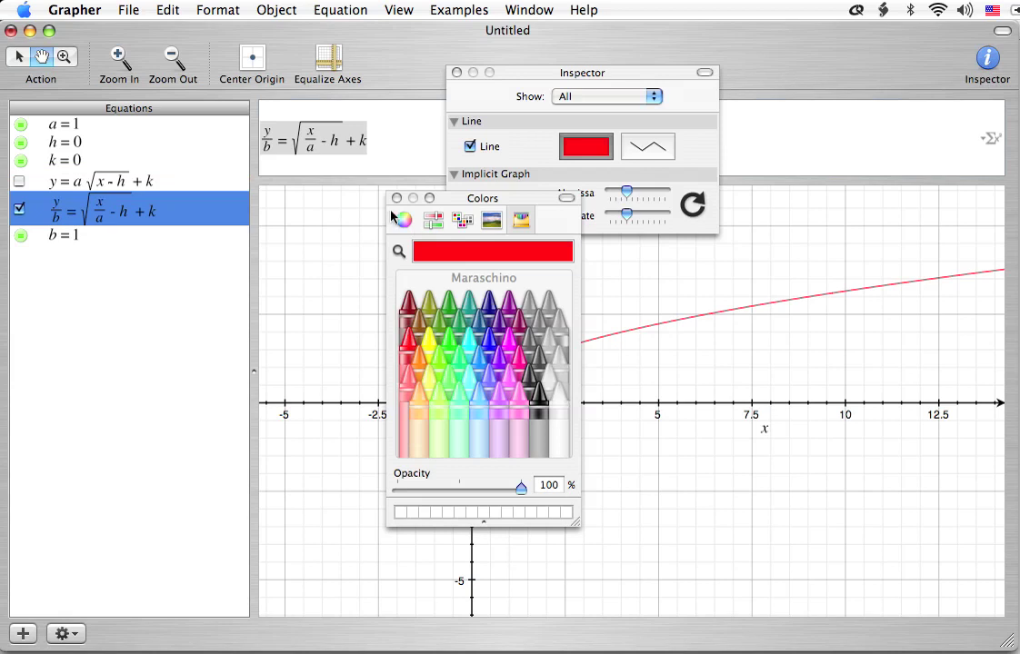
{"action": "left_click", "coordinate": [396, 197]}
{"action": "left_click", "coordinate": [457, 72]}
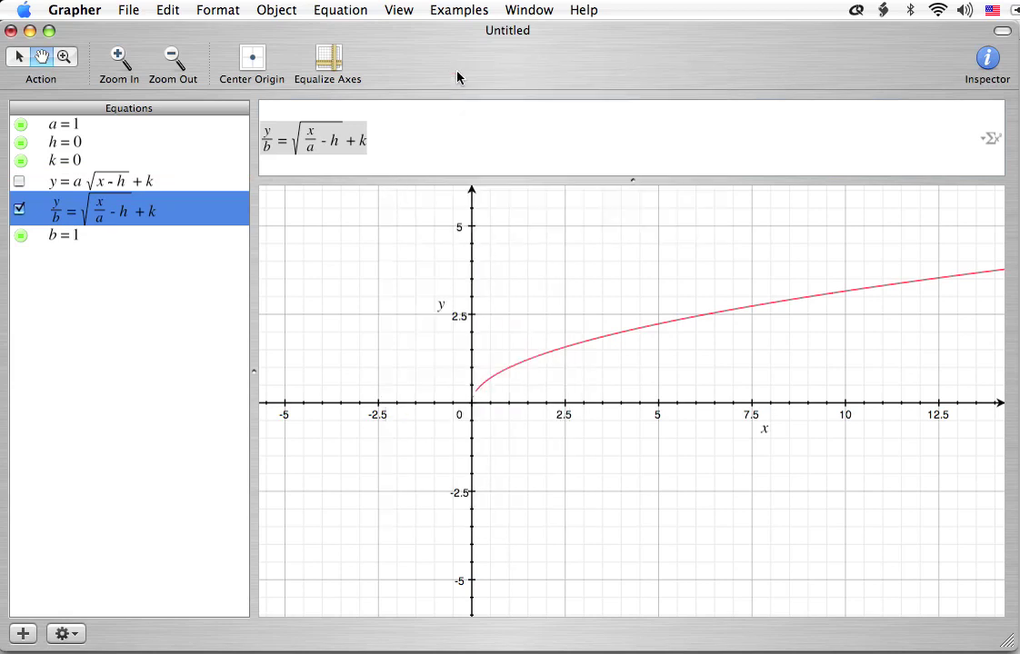
{"action": "left_click", "coordinate": [152, 336]}
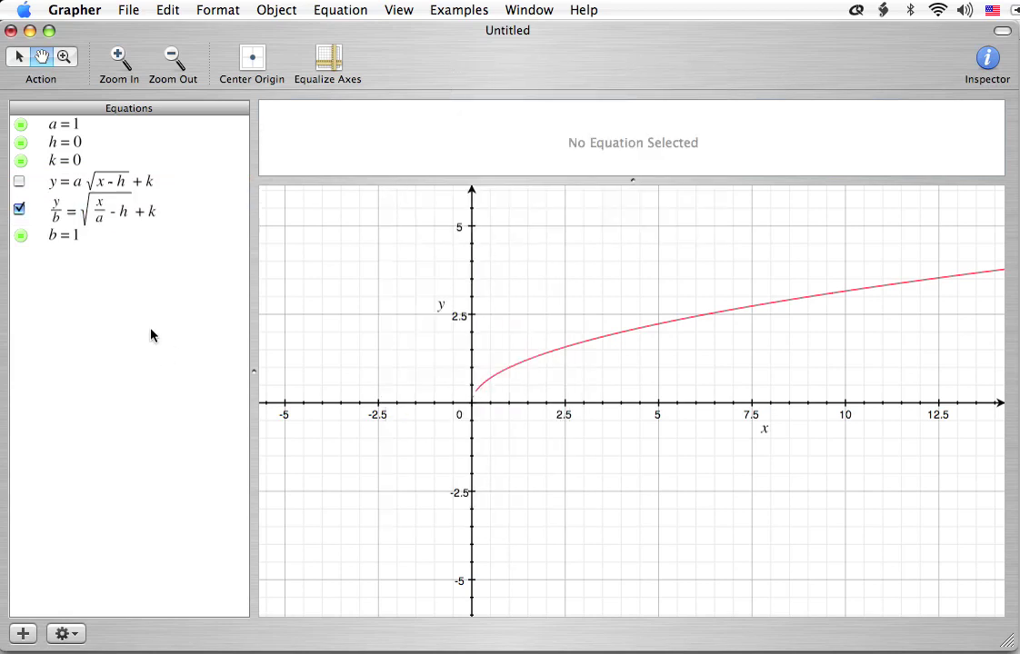
{"action": "left_click", "coordinate": [106, 221]}
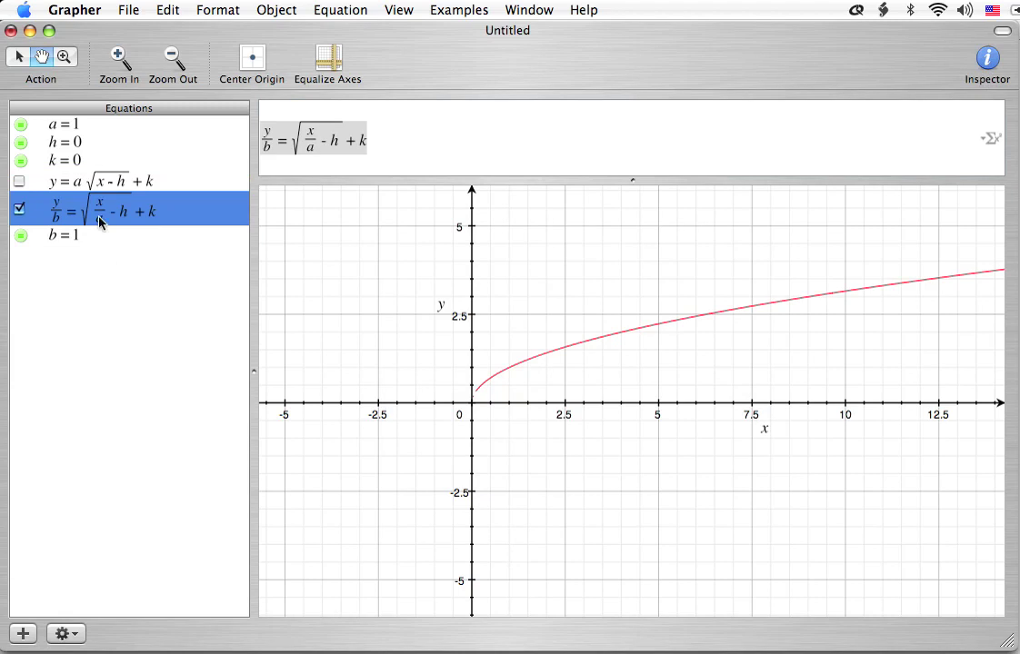
Step: Animate parameter a = 1 with Steps set to 41 and start it playing
{"action": "left_click", "coordinate": [72, 130]}
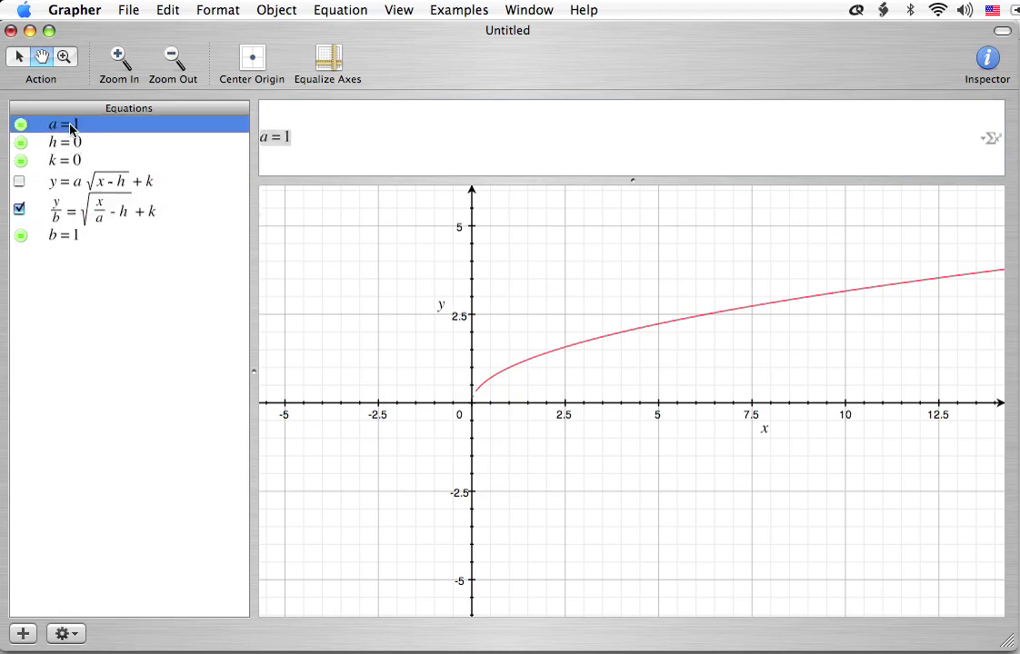
{"action": "left_click", "coordinate": [399, 10]}
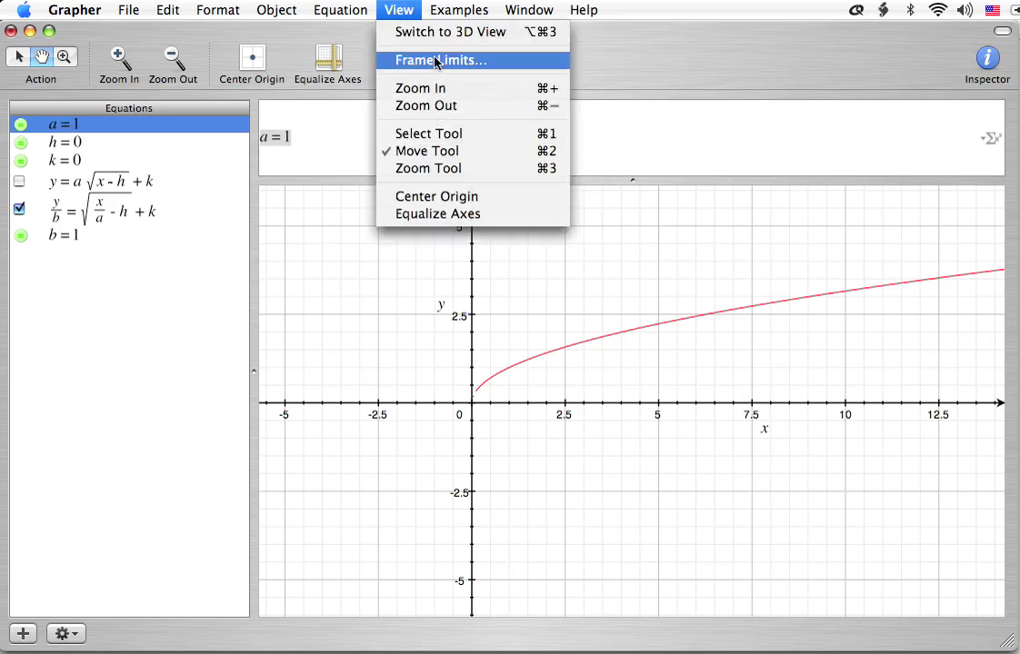
{"action": "left_click", "coordinate": [327, 265]}
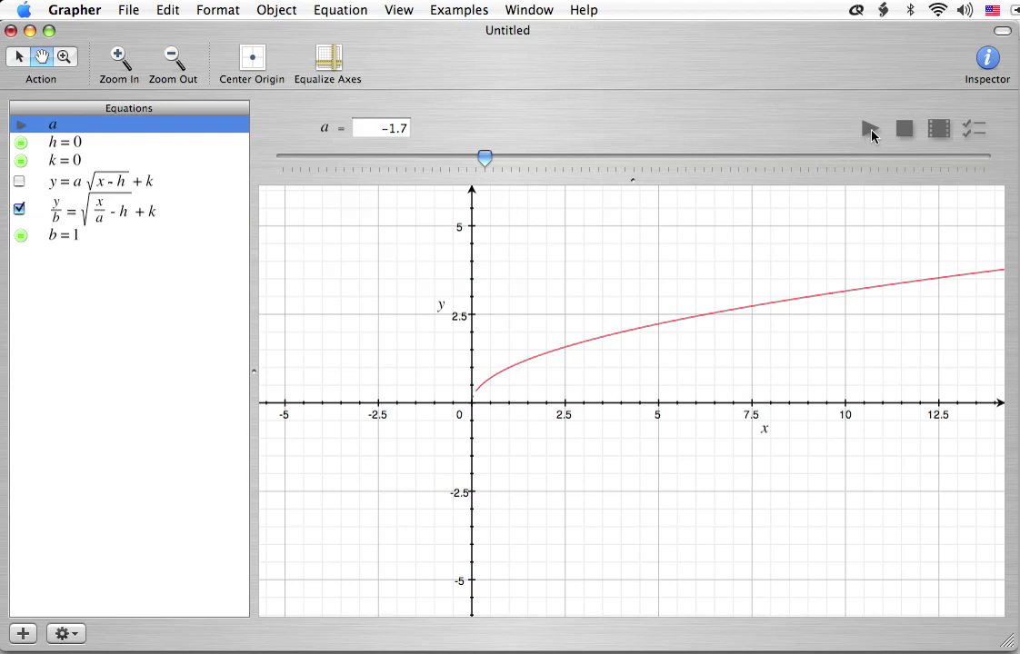
{"action": "left_click", "coordinate": [974, 130]}
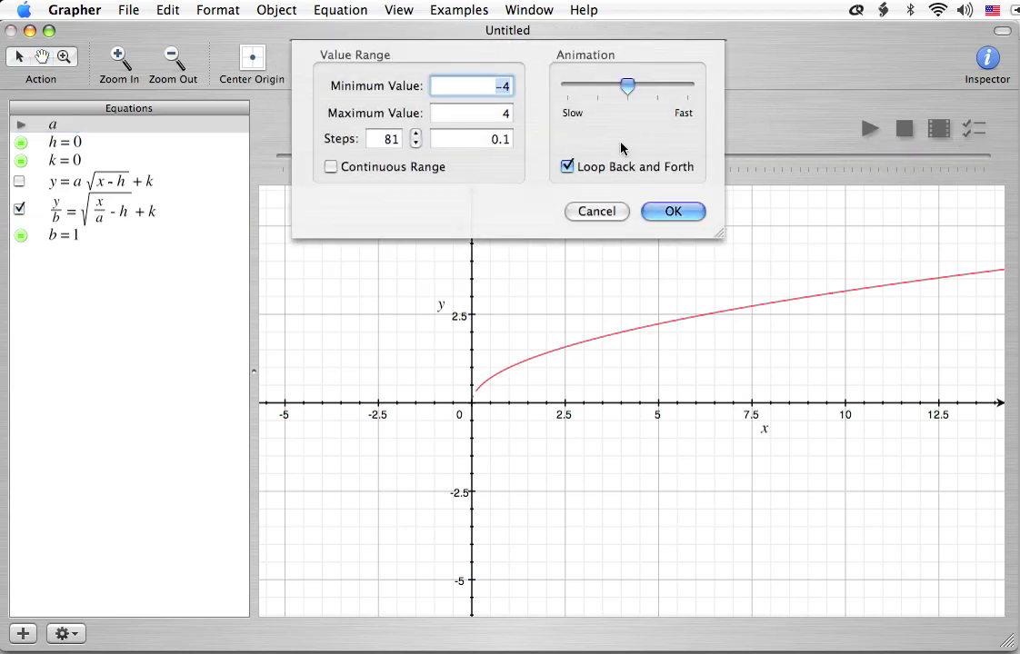
{"action": "left_click", "coordinate": [391, 140]}
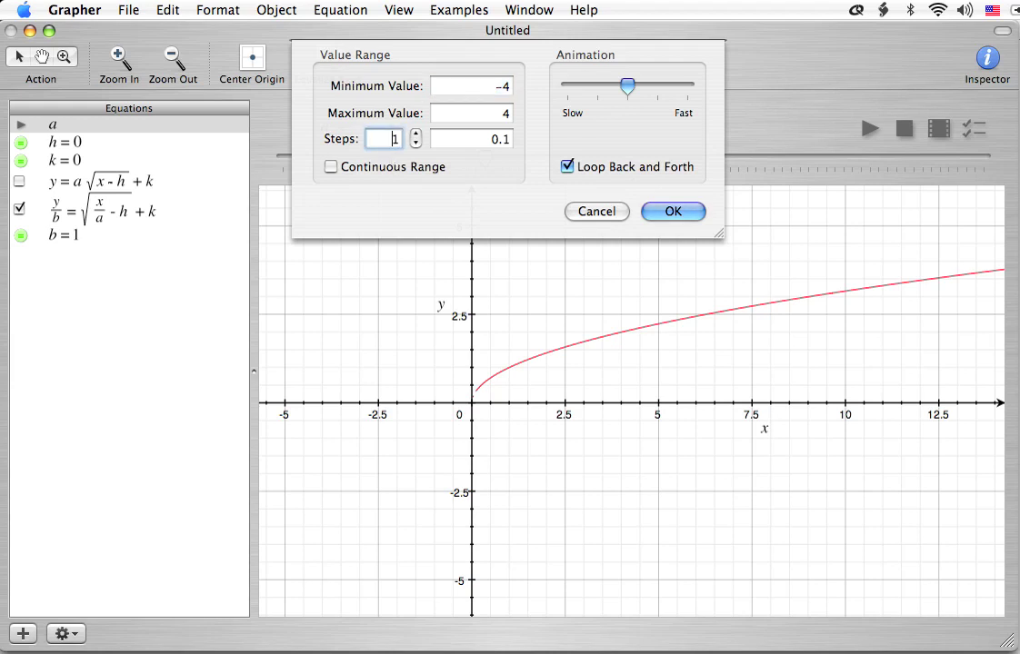
{"action": "left_click", "coordinate": [674, 211]}
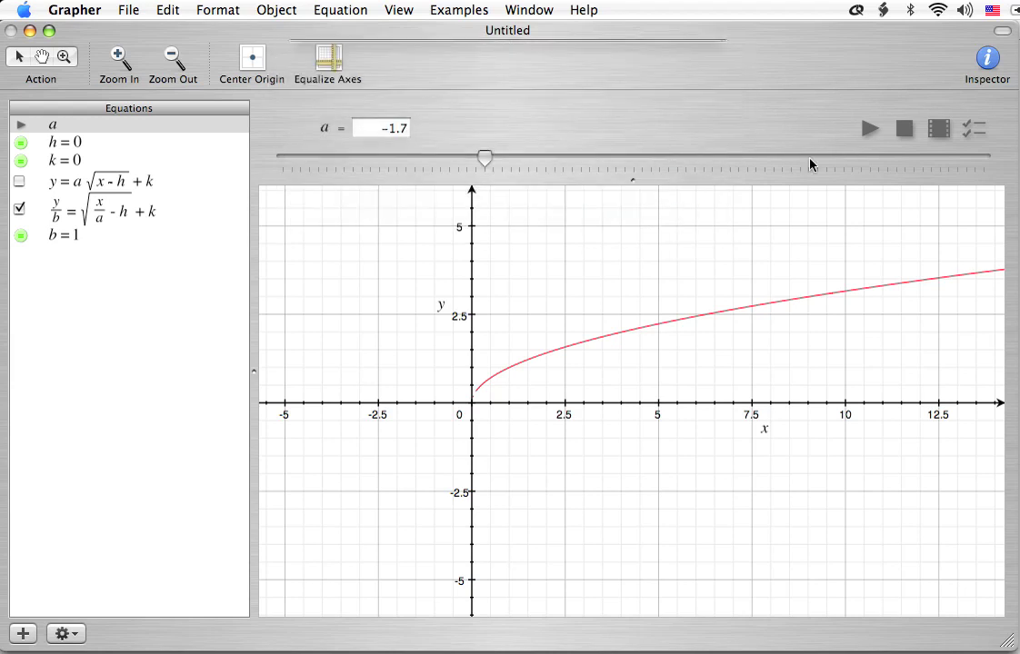
{"action": "left_click", "coordinate": [866, 132]}
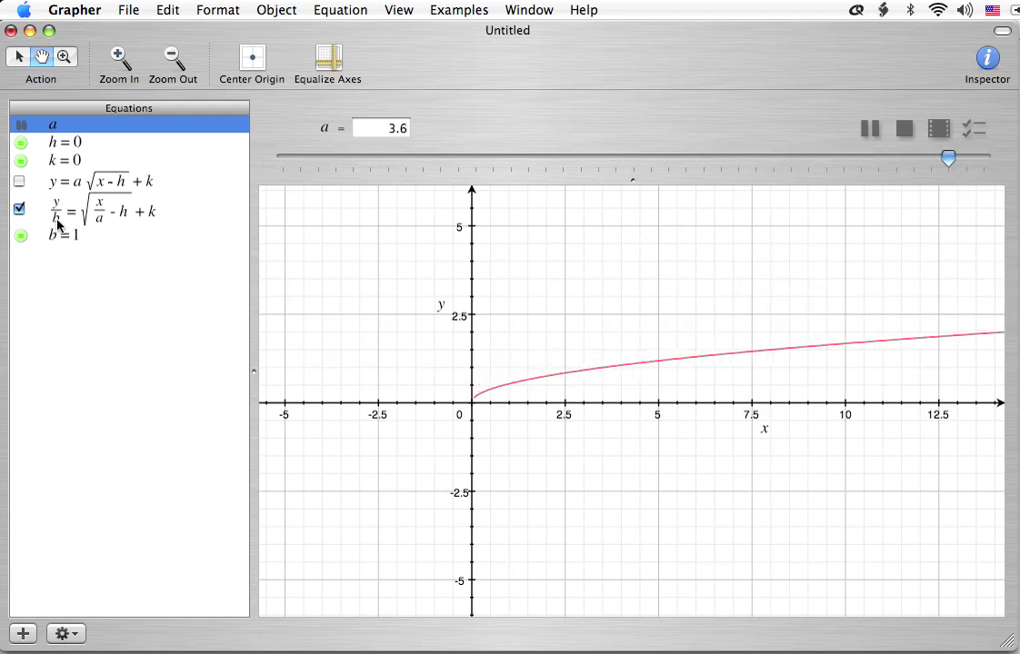
Step: Pause the a animation at a = 2.6 and reselect the y/b equation row
{"action": "left_click", "coordinate": [21, 127]}
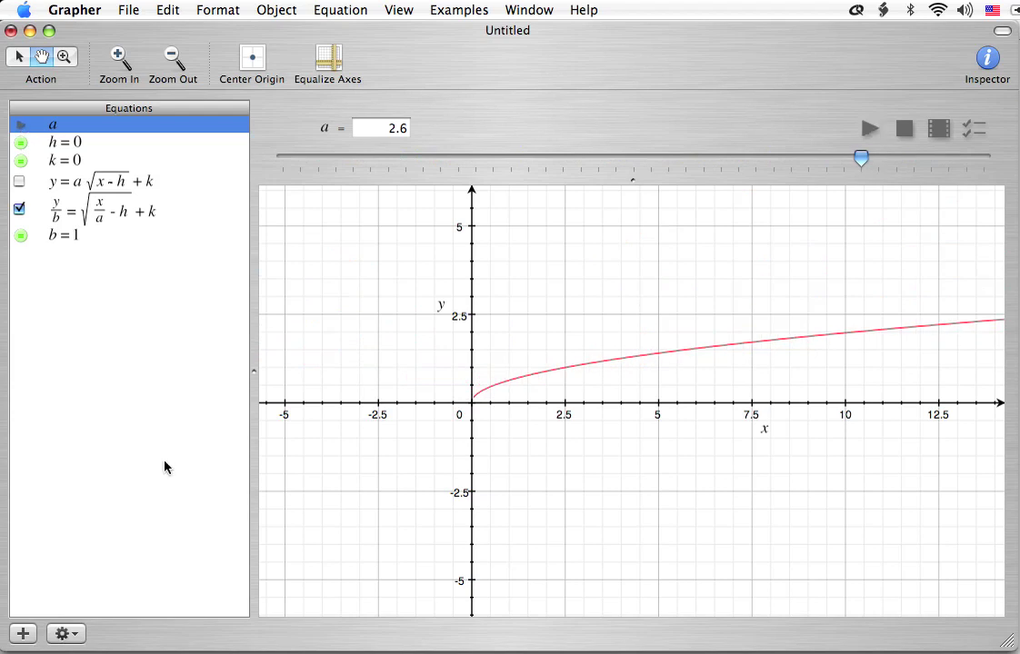
{"action": "left_click", "coordinate": [100, 215]}
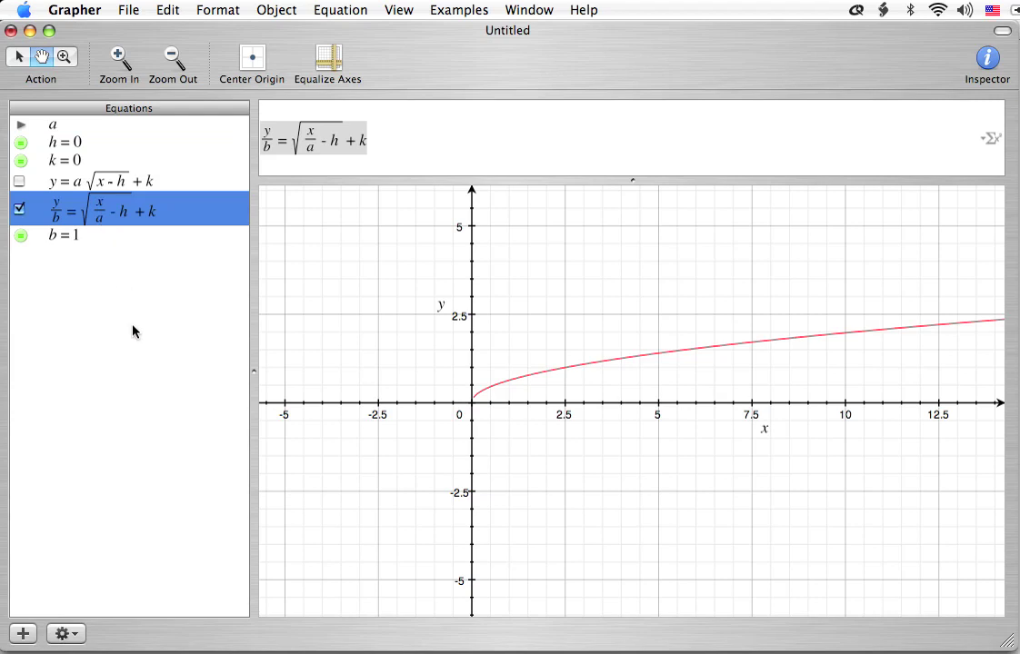